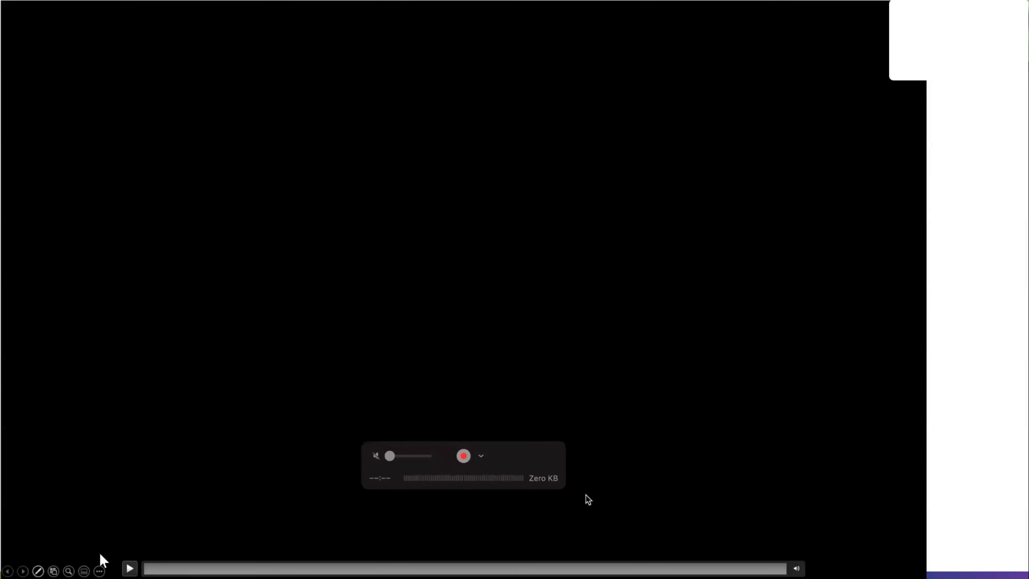
- Play the recording to show Monitor Configuration with eDP-1 Off and DP-1 at 1920x1080
click(173, 559)
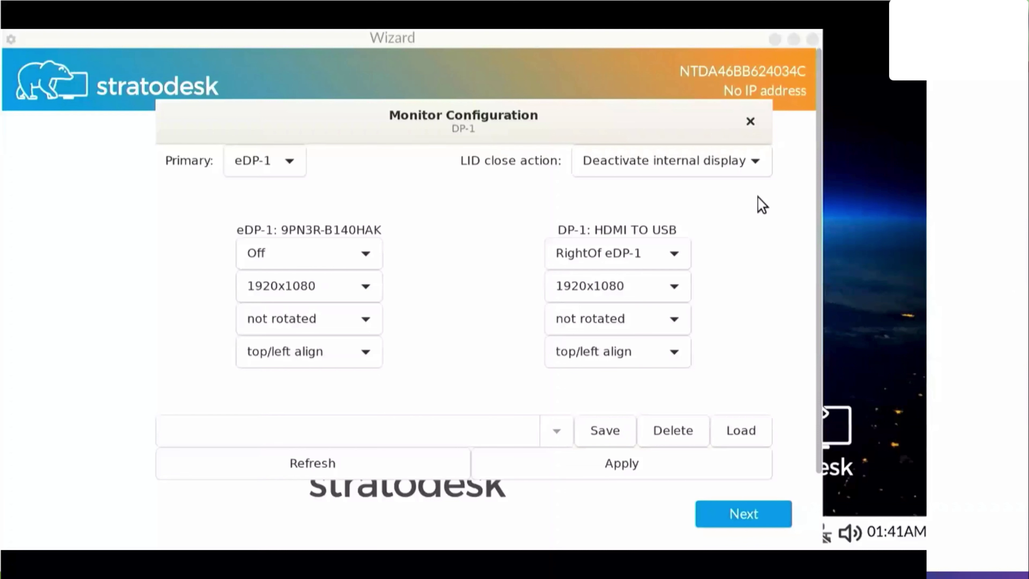
- Minimise the wizard, close Monitor Configuration, and join the Dice Wi-Fi network with its password
click(775, 39)
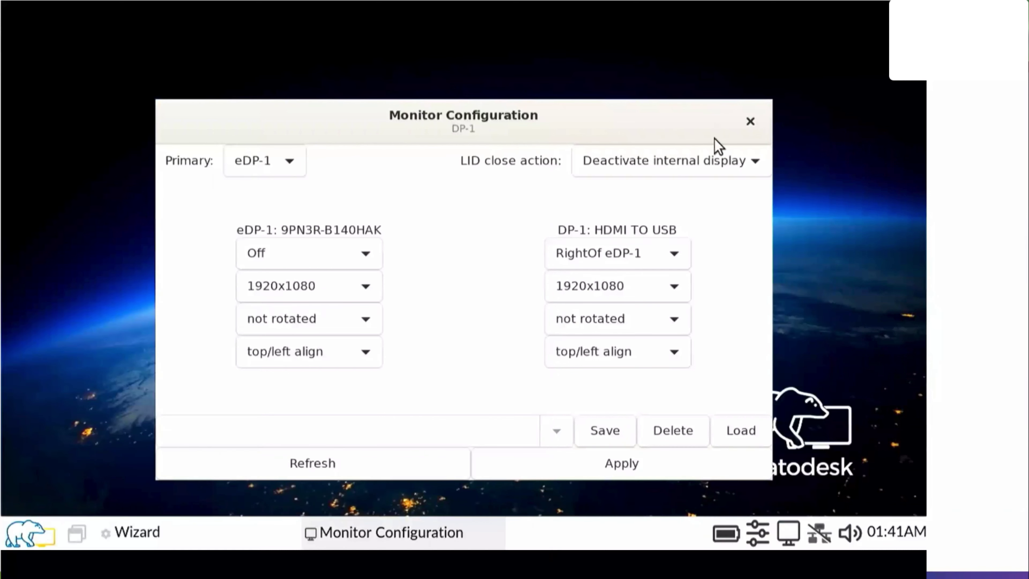
click(752, 122)
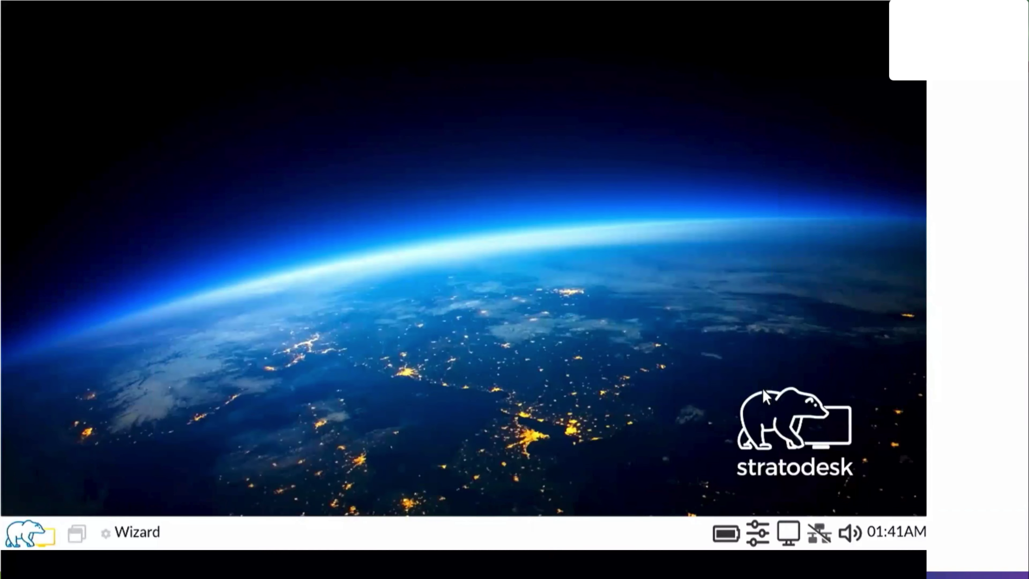
click(823, 537)
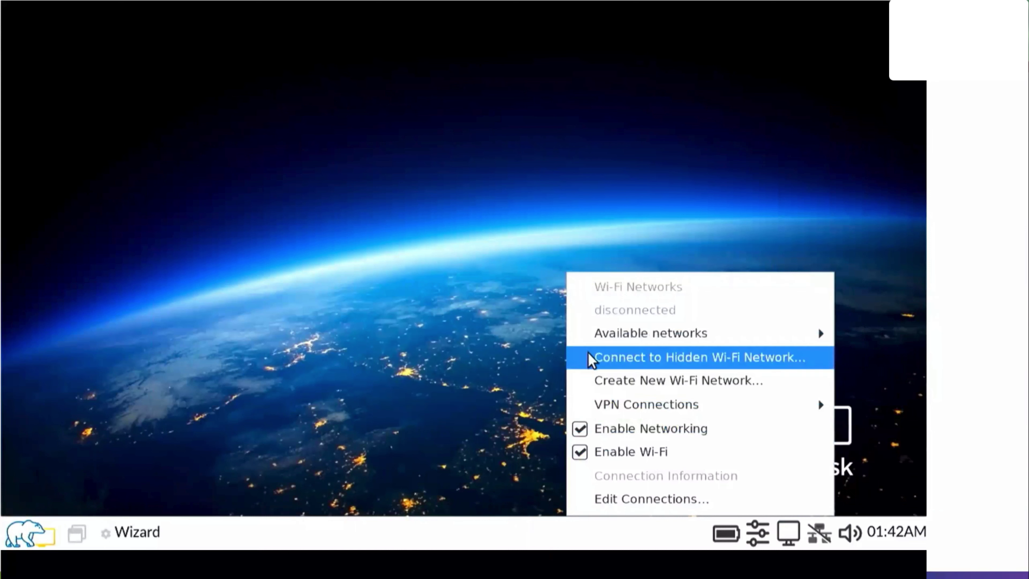
mouse_move(602, 335)
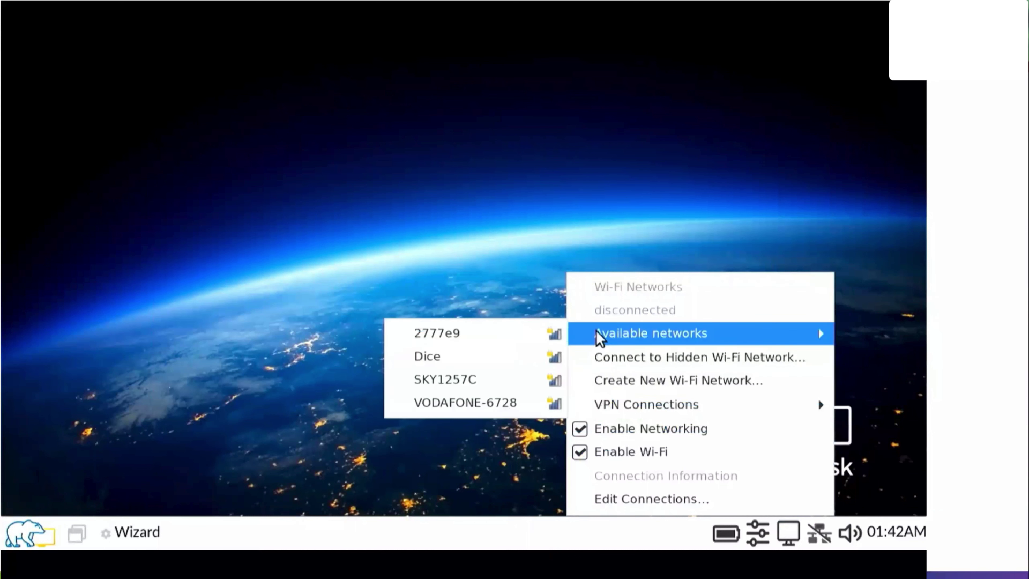
click(514, 357)
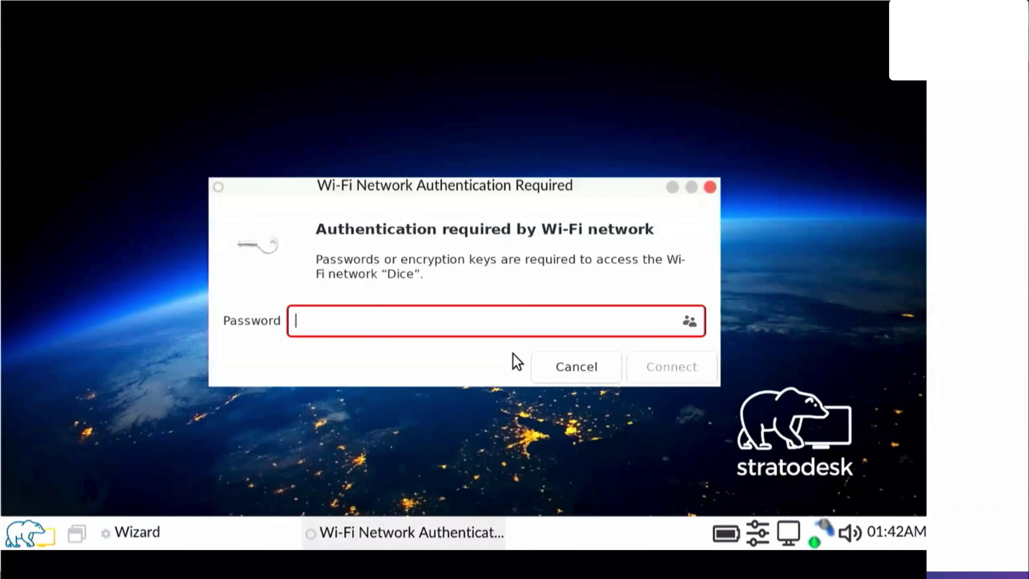
text(•••••)
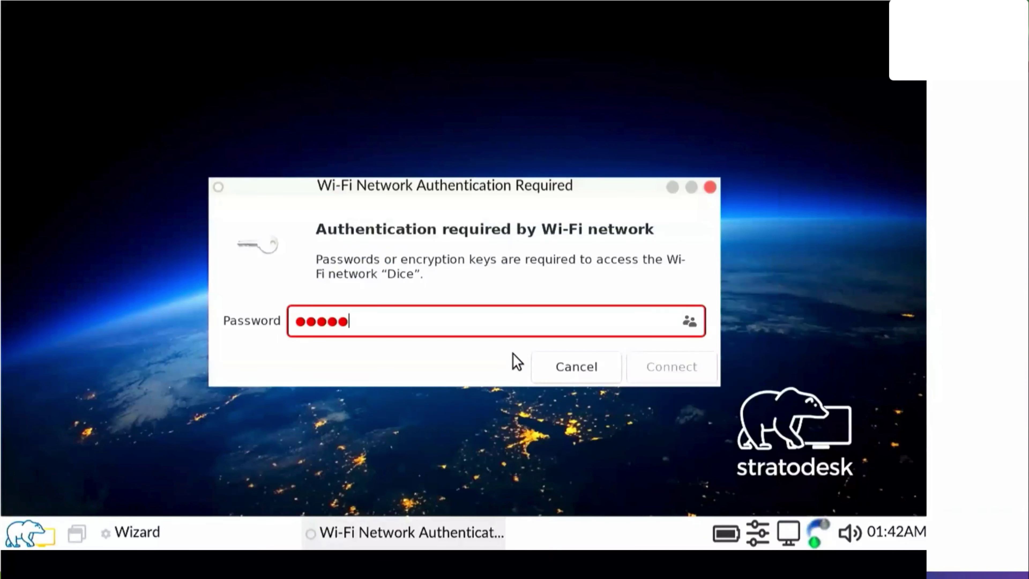
text(•••••)
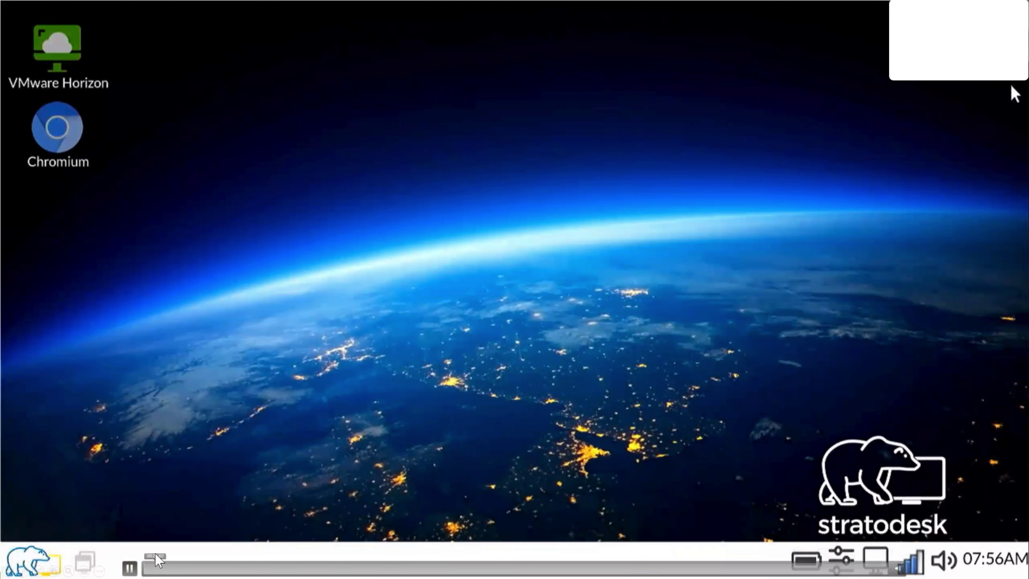
- Launch and maximise Horizon Client, then log in to horizon.testdrive.vmware.com with the account credentials
click(47, 55)
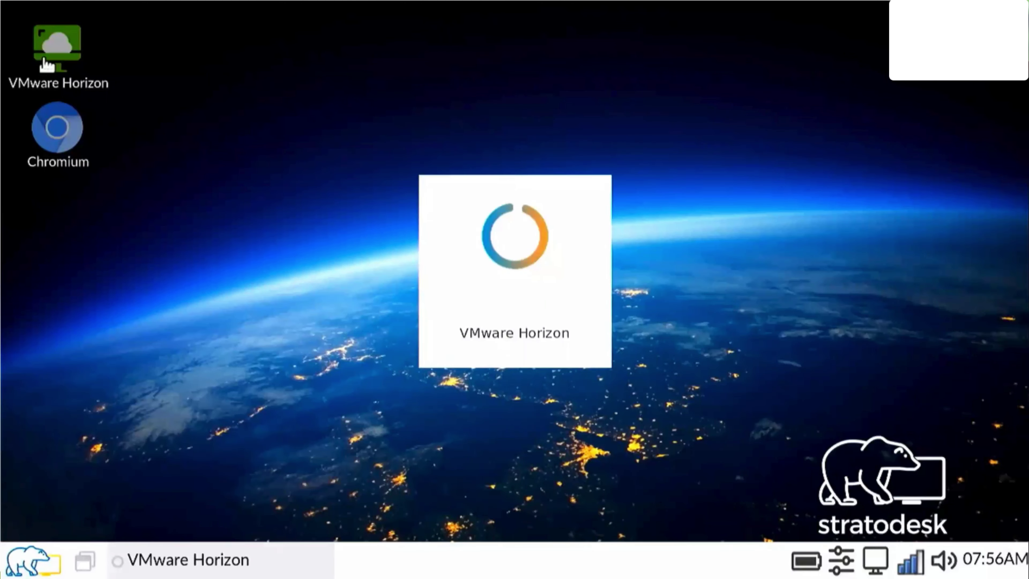
click(655, 14)
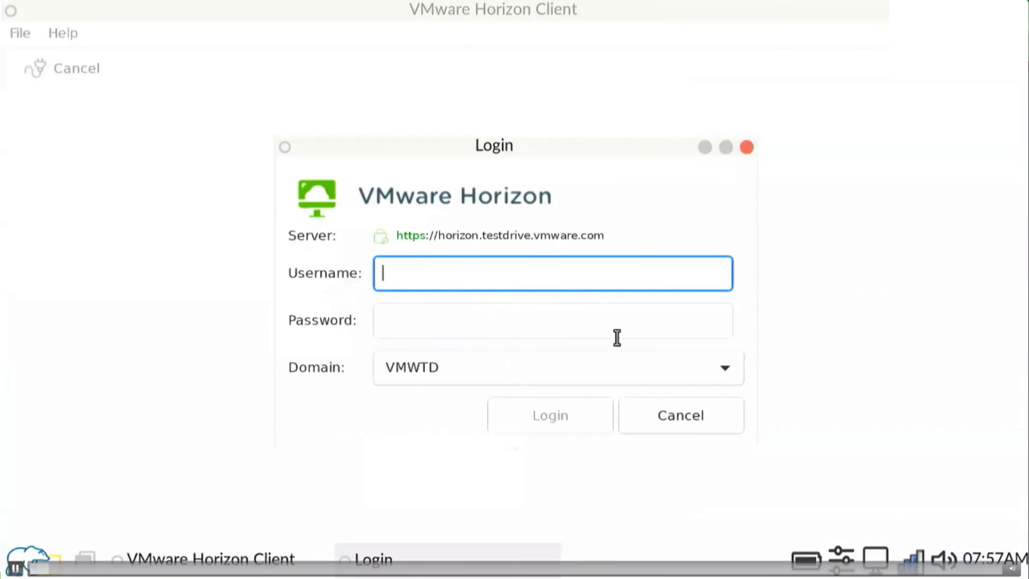
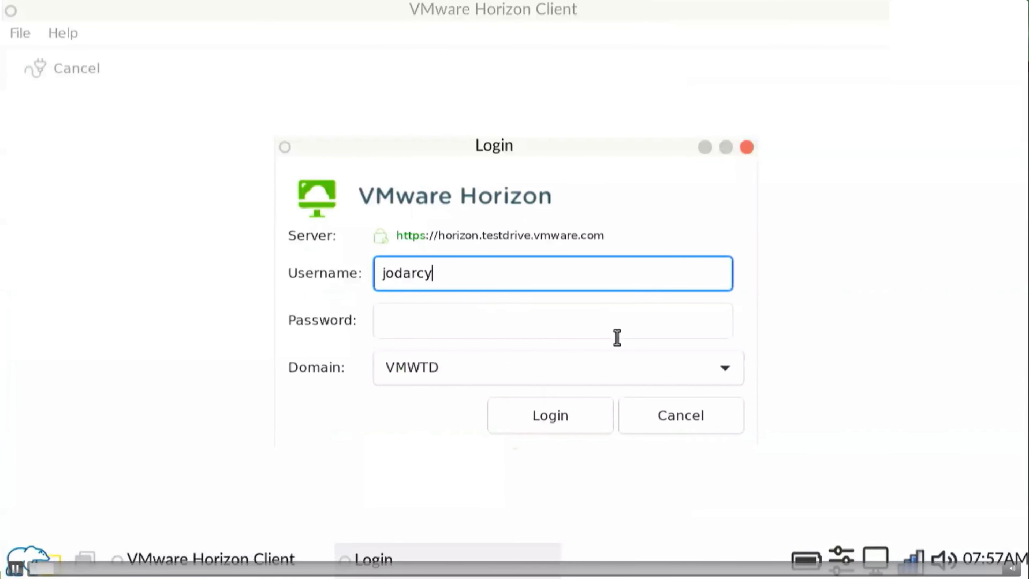
key(Tab)
text(********)
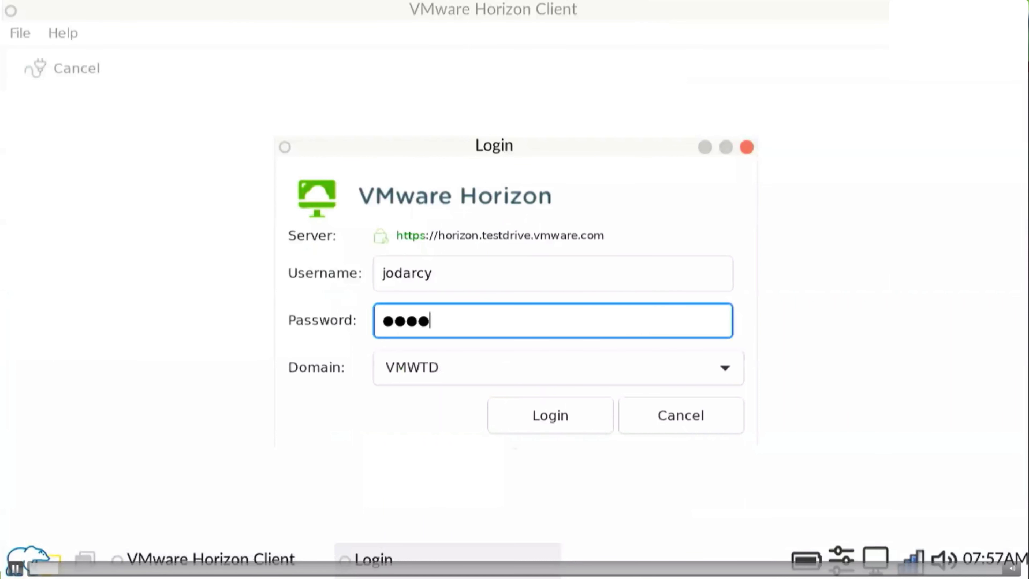
text(**)
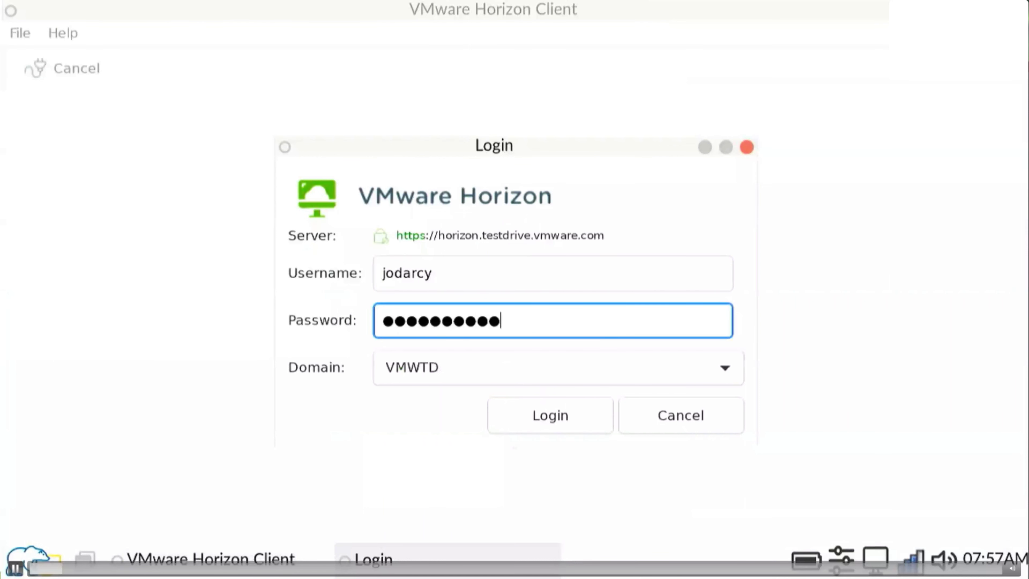
click(606, 413)
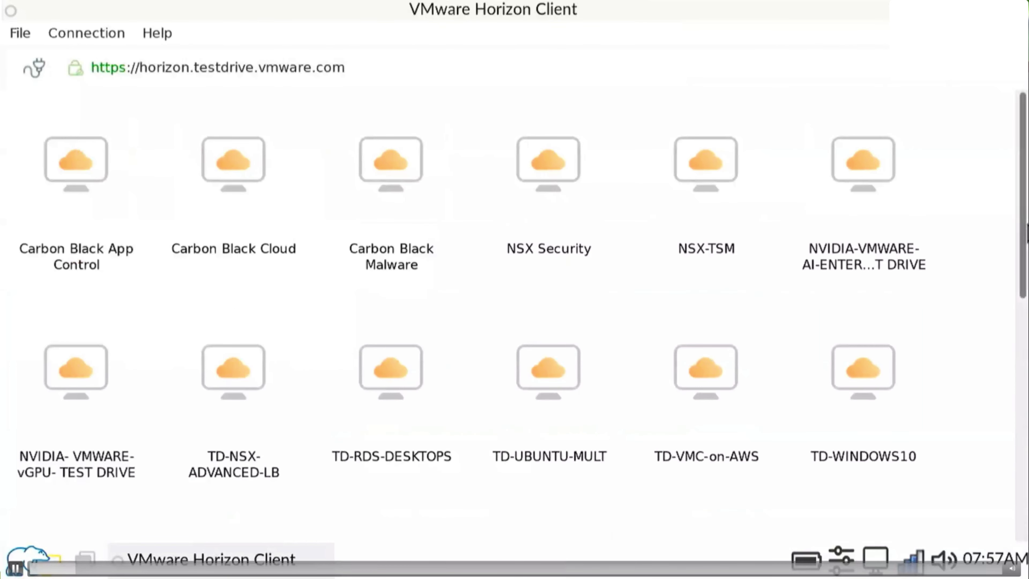
- Connect to the NVIDIA- VMWARE- vGPU- TEST DRIVE desktop from the Horizon desktop list
scroll(1011, 263, down, 2)
scroll(1011, 264, down, 5)
scroll(1011, 263, up, 8)
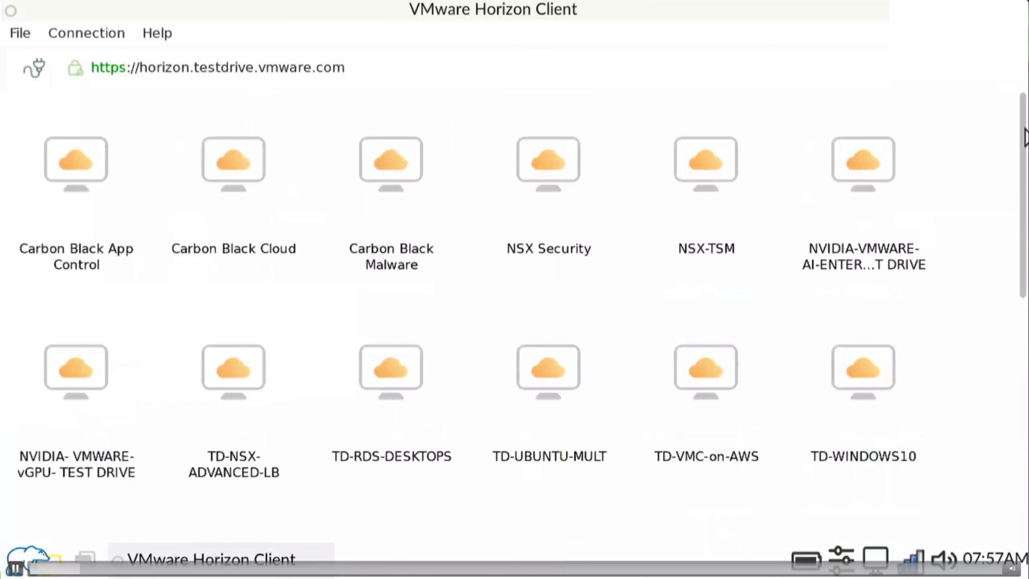
double_click(79, 400)
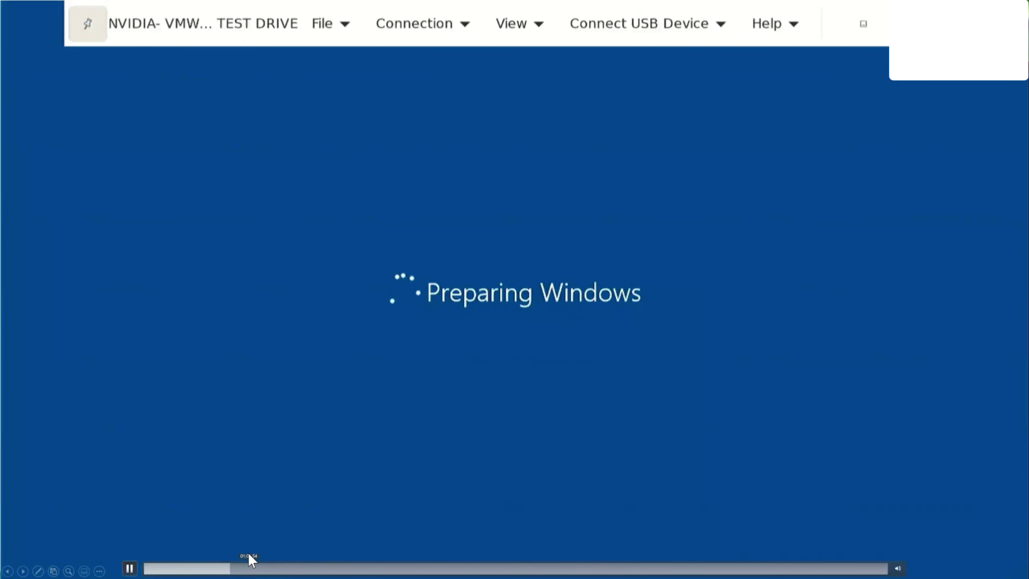
- Skip ahead in the QuickTime recording past the remote session startup
click(248, 556)
key(space)
click(283, 556)
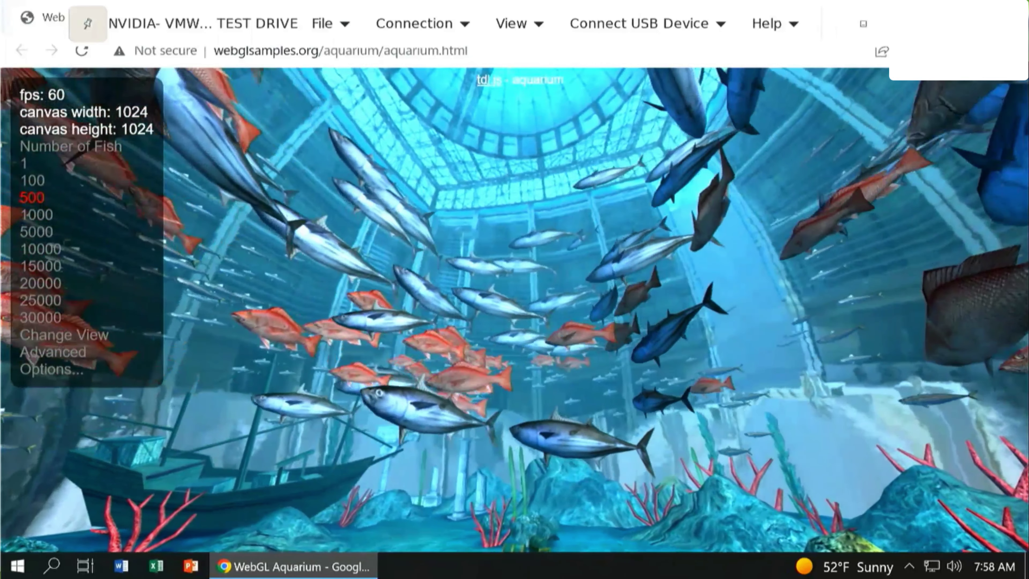
- Minimise the WebGL Aquarium browser and launch the VMware Horizon Performance Tracker
key(super+Down)
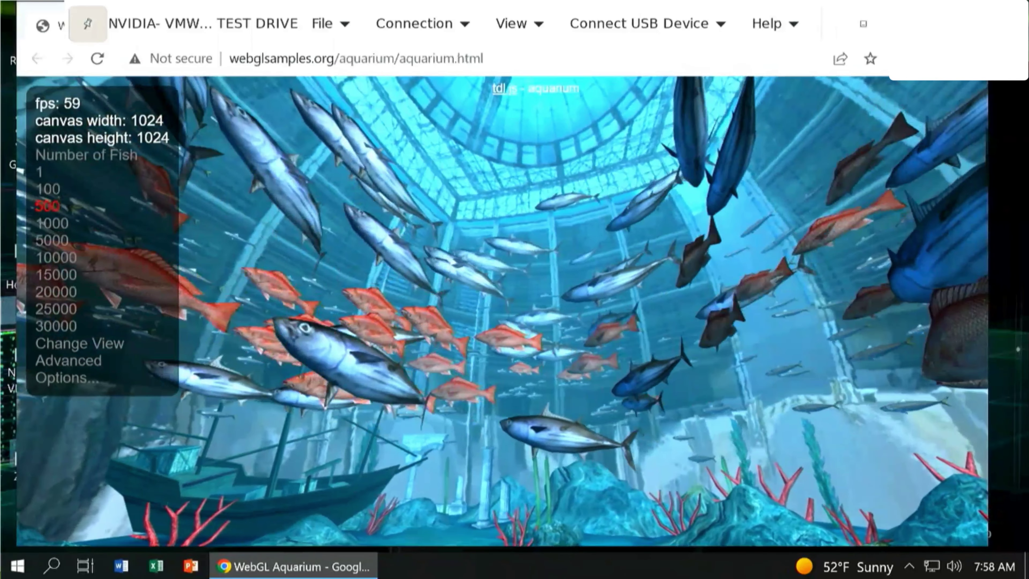
key(super+Down)
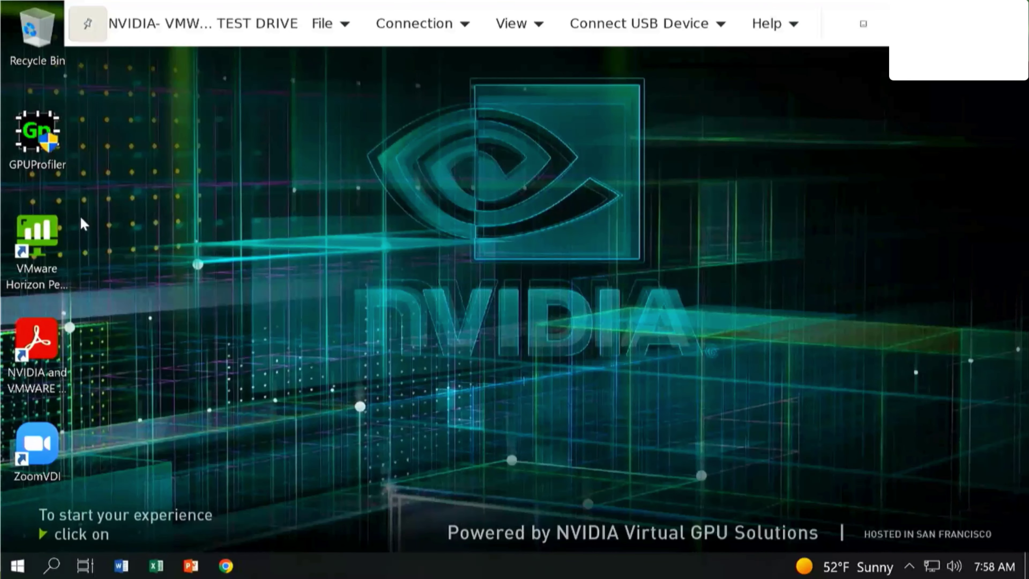
double_click(37, 243)
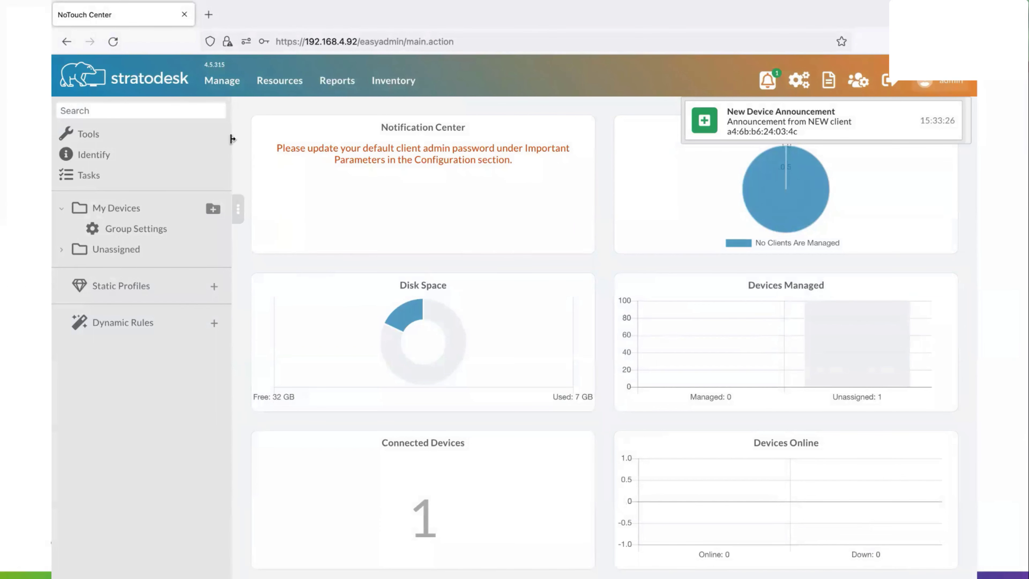
- Run a single-IP device search for 192.168.4.91 and recheck the new-device notification
click(93, 137)
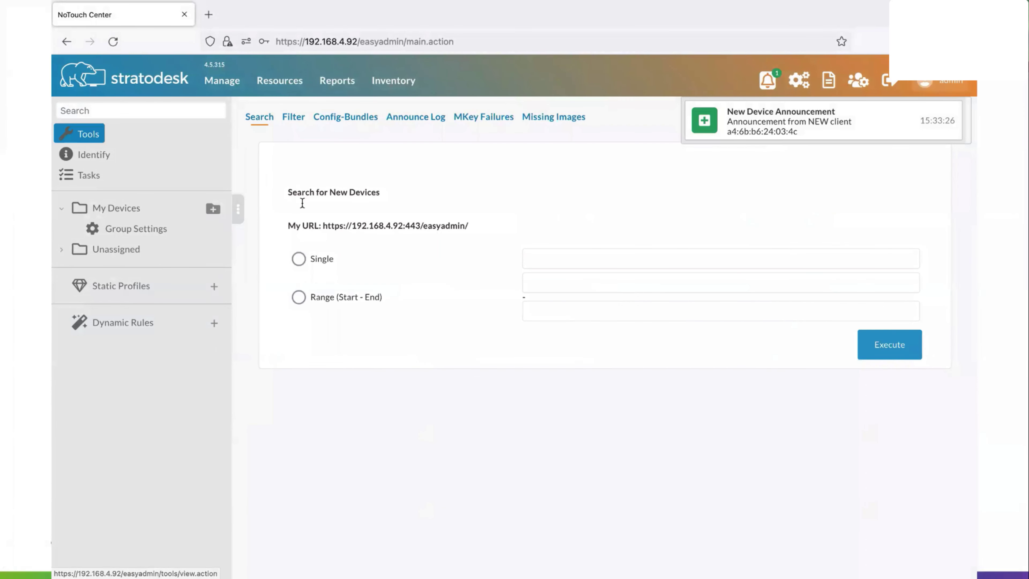
click(300, 260)
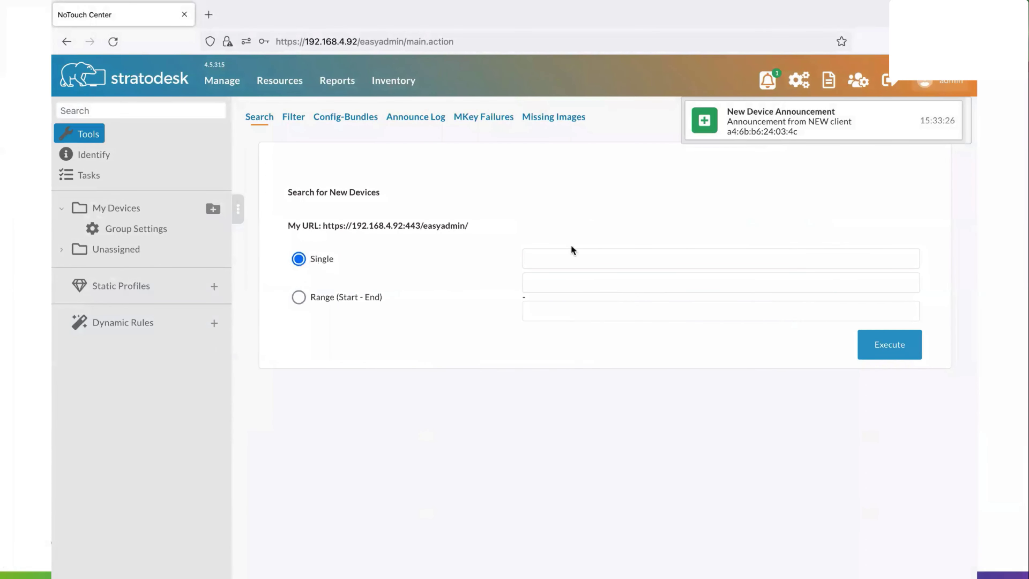
text(192)
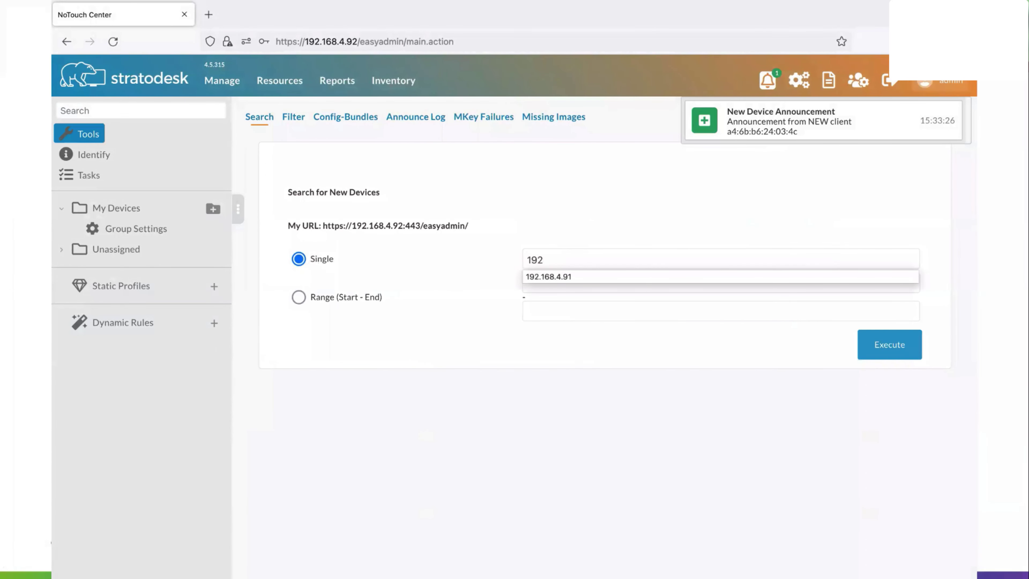
click(568, 277)
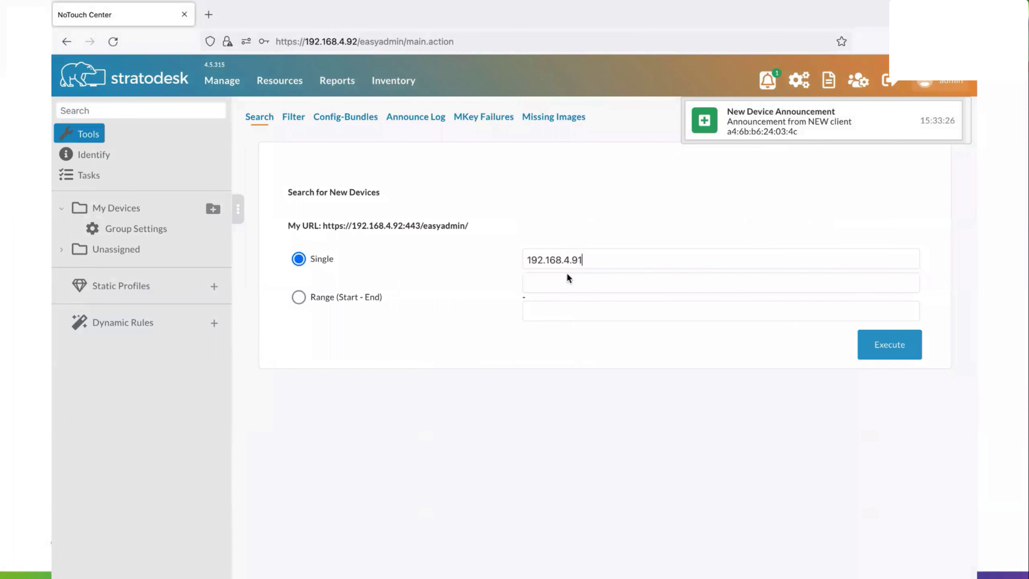
click(871, 345)
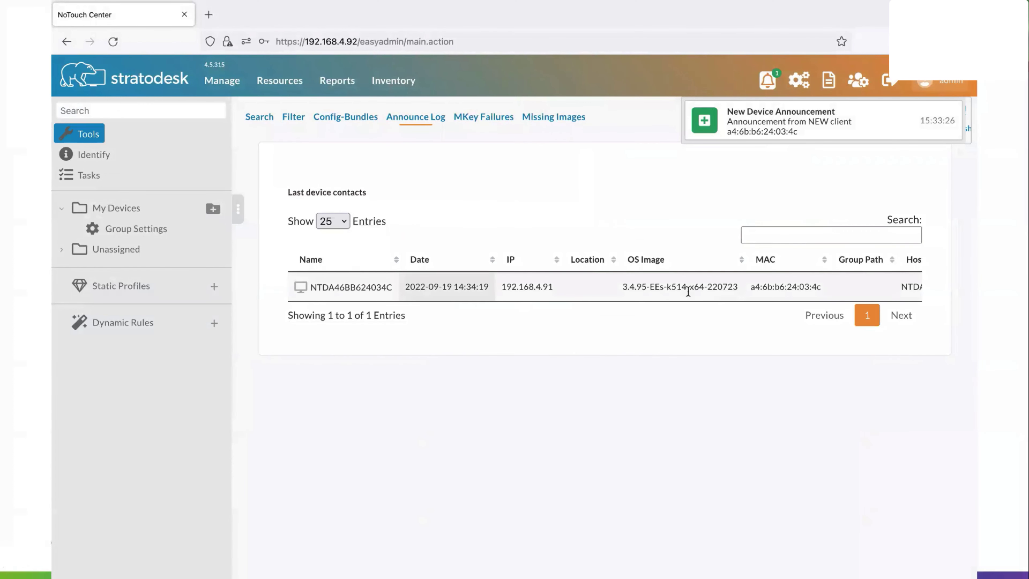
click(768, 88)
click(768, 89)
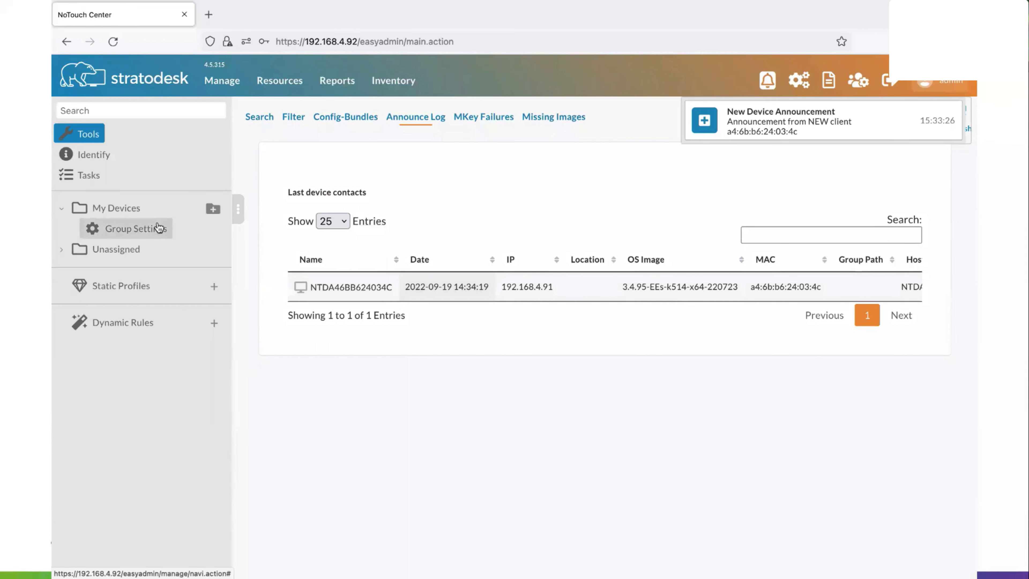
- Move NTDA46BB624034C from Unassigned into My Devices and open the group's settings
click(62, 252)
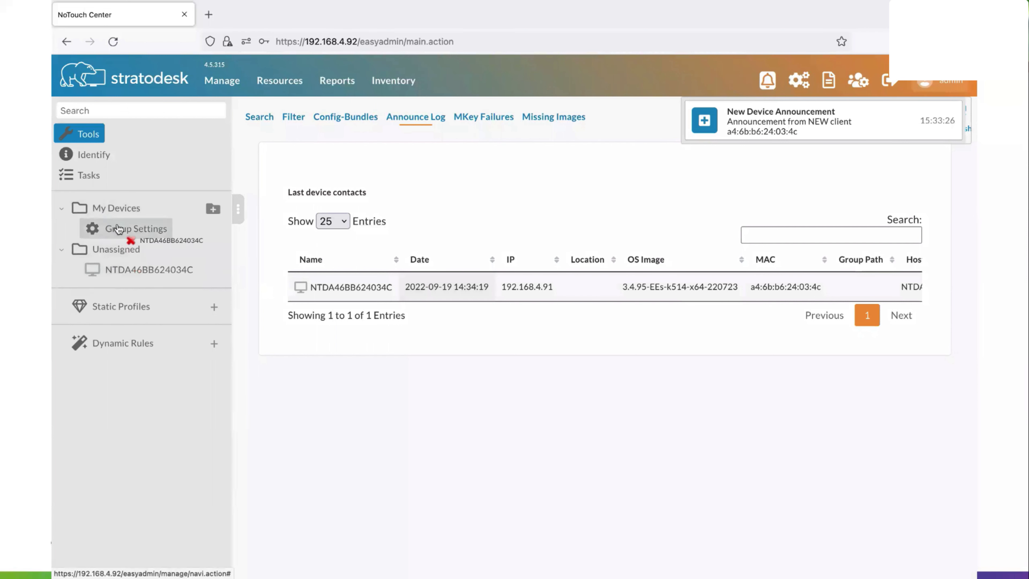
click(113, 213)
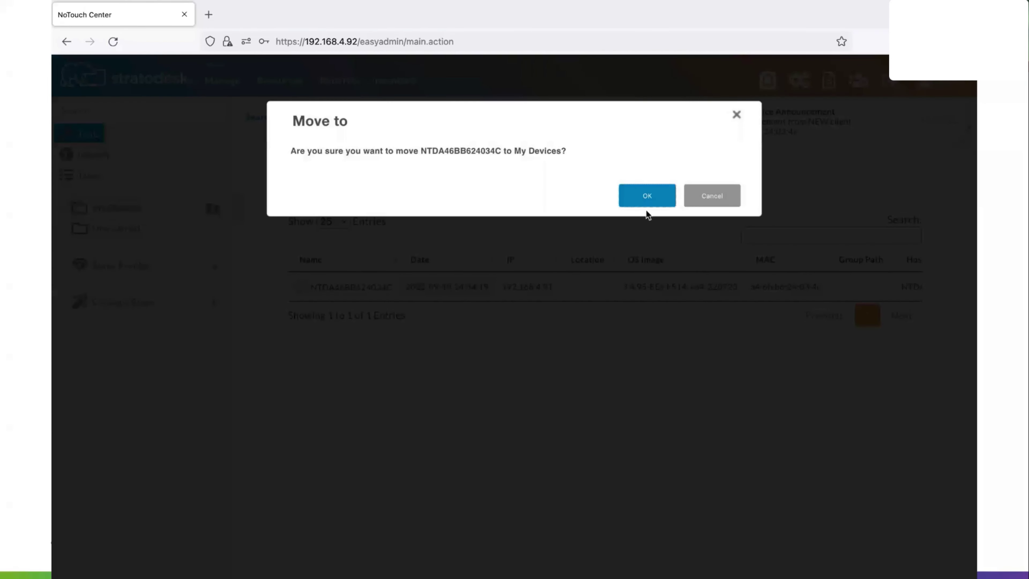
click(652, 196)
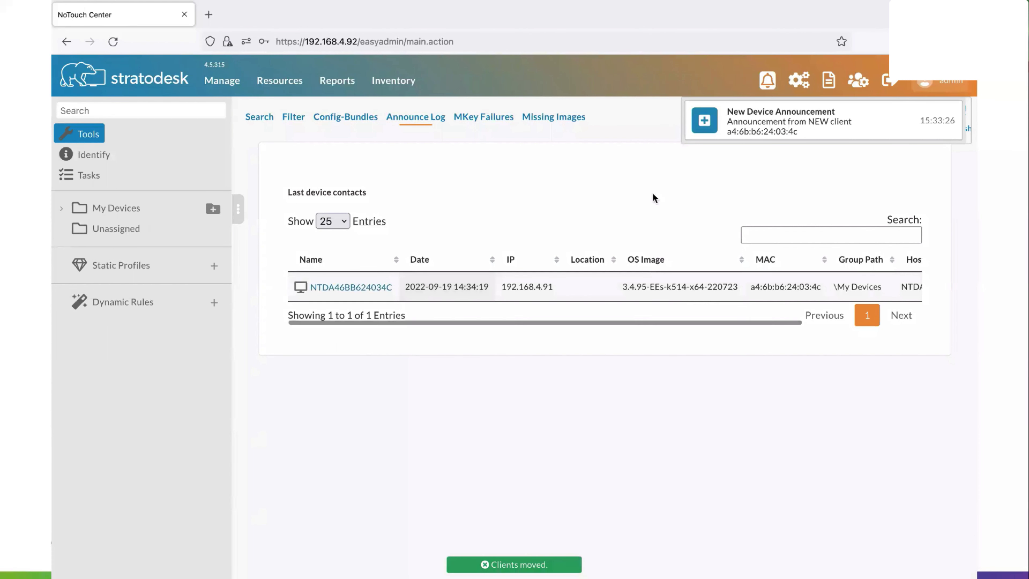
click(61, 208)
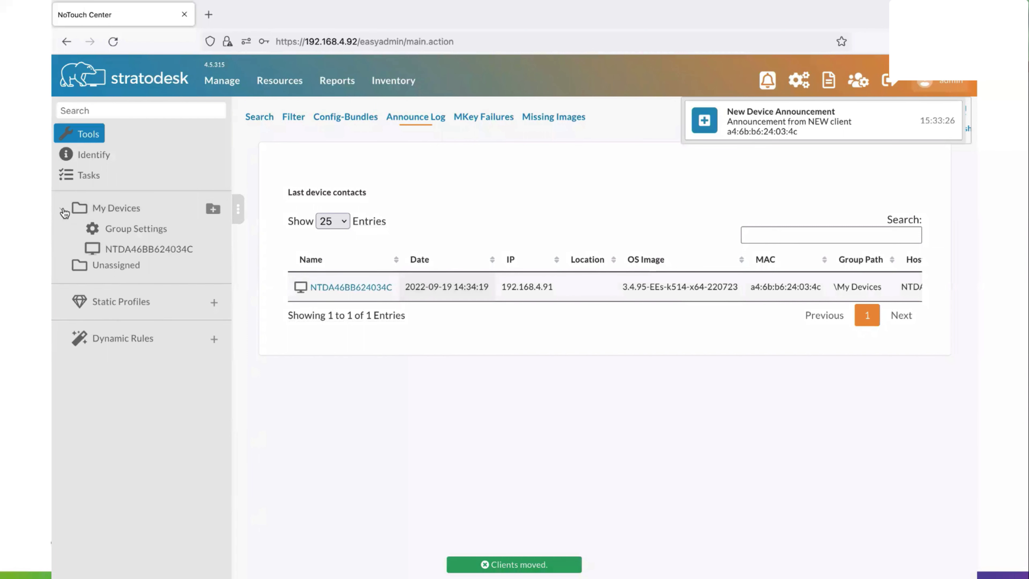
click(128, 229)
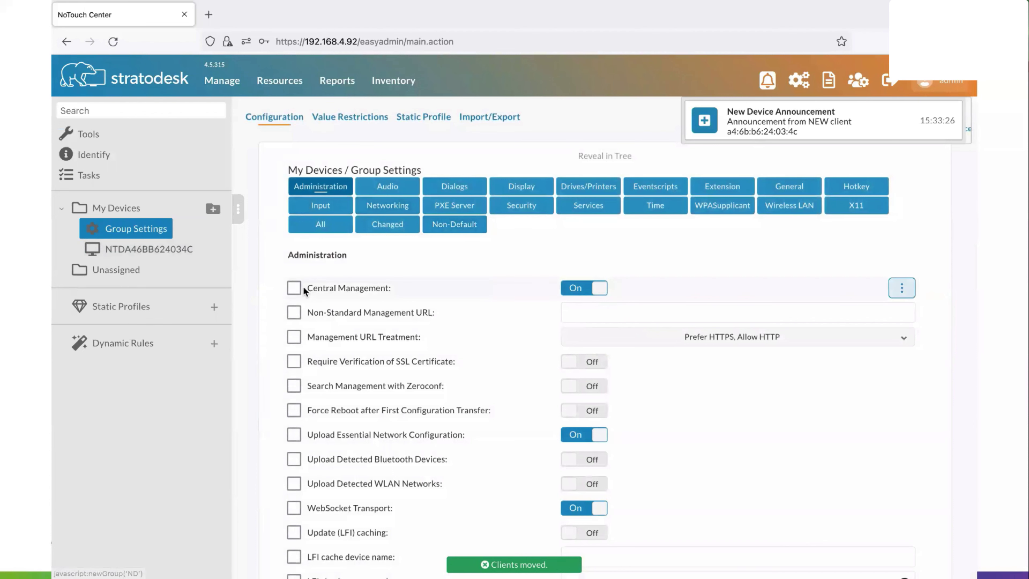
- Enable Central Management for My Devices, select the moved device, then advance to the eLux RP slide
click(302, 289)
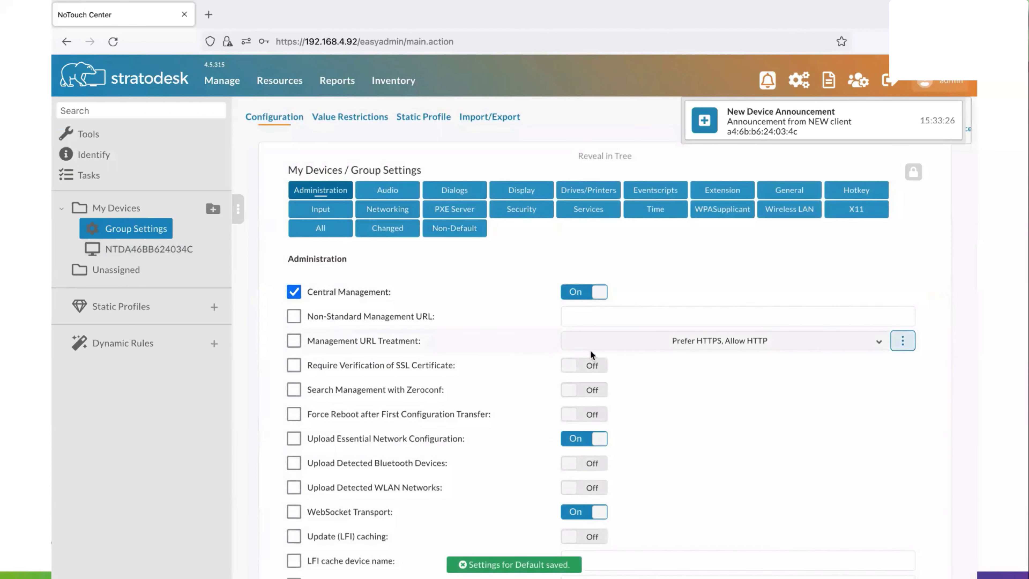
scroll(592, 355, down, 3)
scroll(590, 350, up, 3)
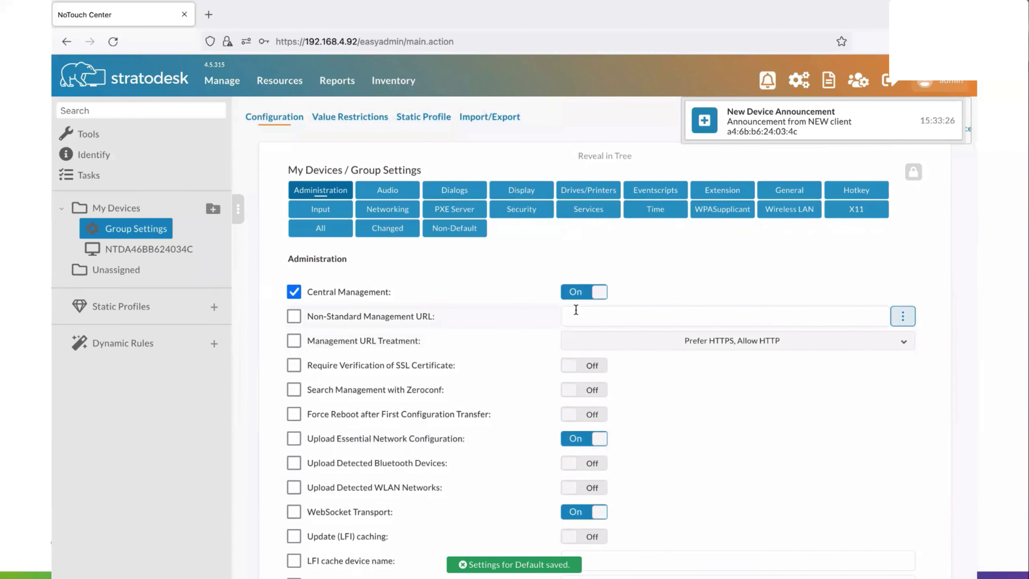
click(154, 250)
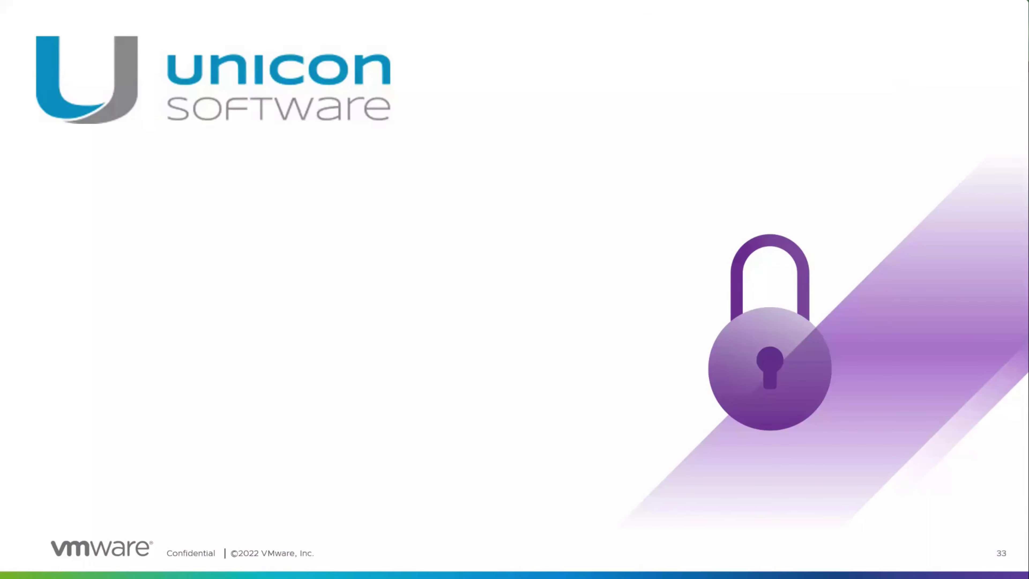
key(Right)
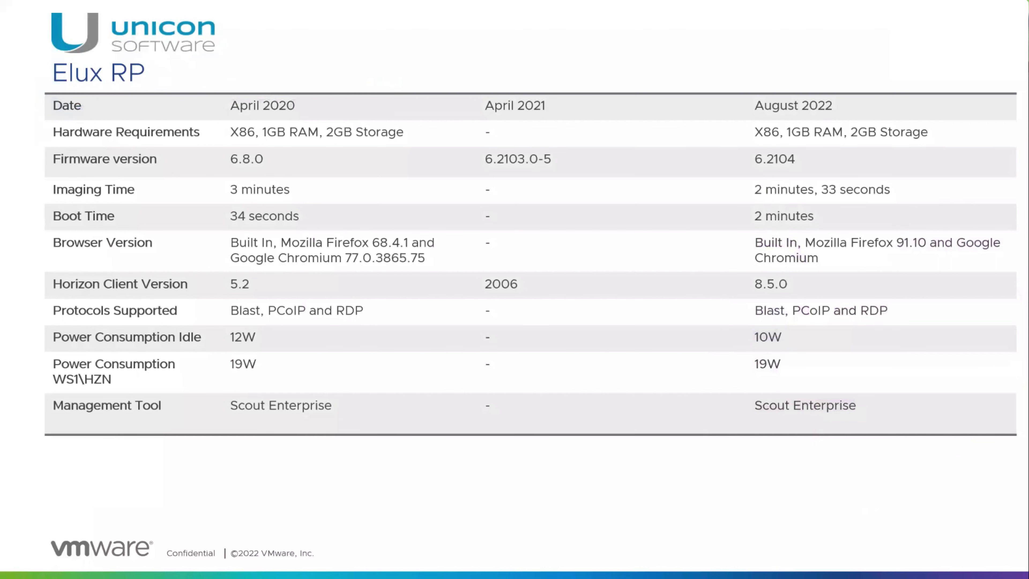
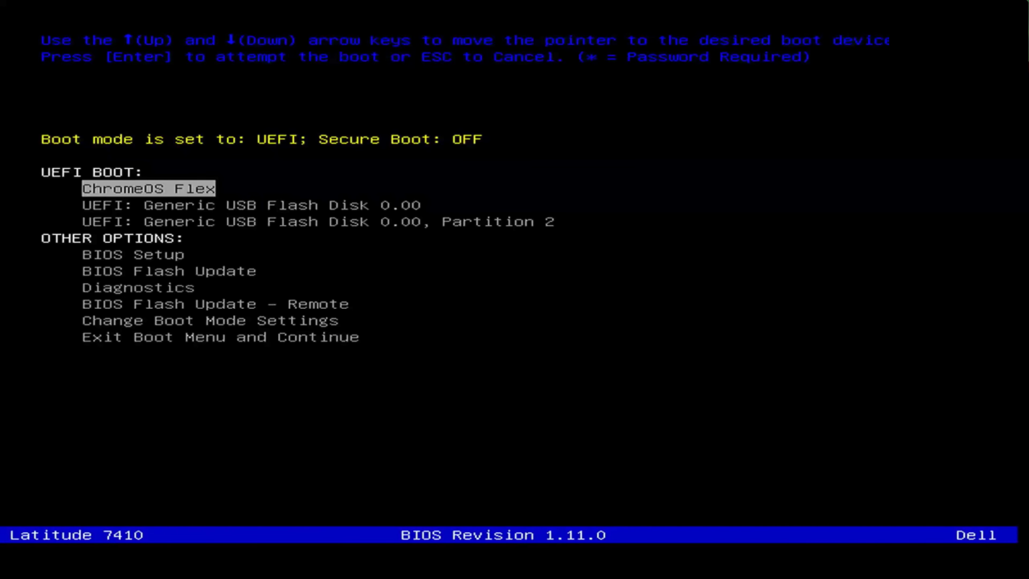
- Boot the laptop from the 'UEFI: Generic USB Flash Disk 0.00' entry
key(Down)
key(Return)
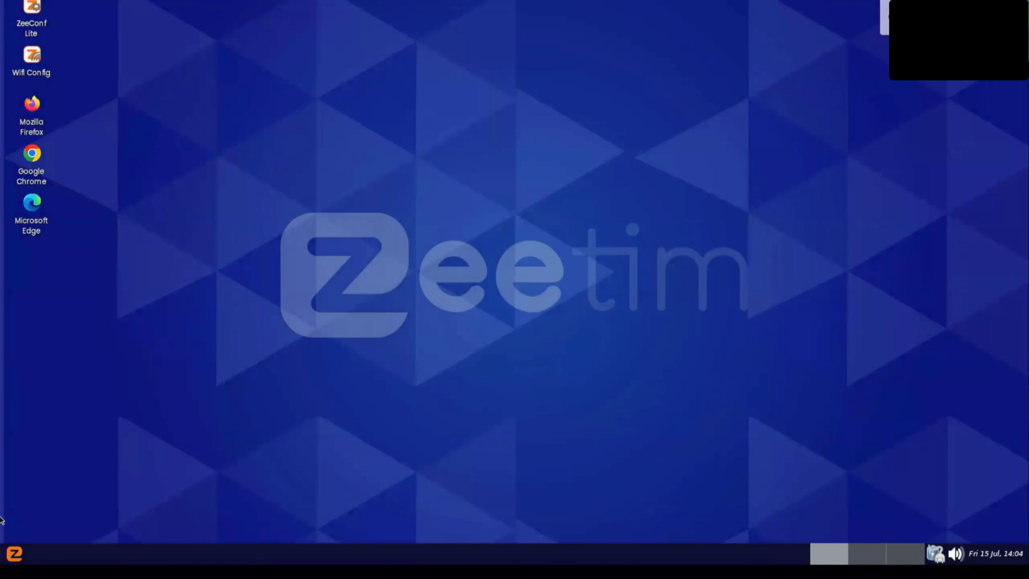
- Launch VMware Horizon Client, add and connect to horizon.testdrive.vmware.com, and sign in with the username
click(15, 554)
click(57, 453)
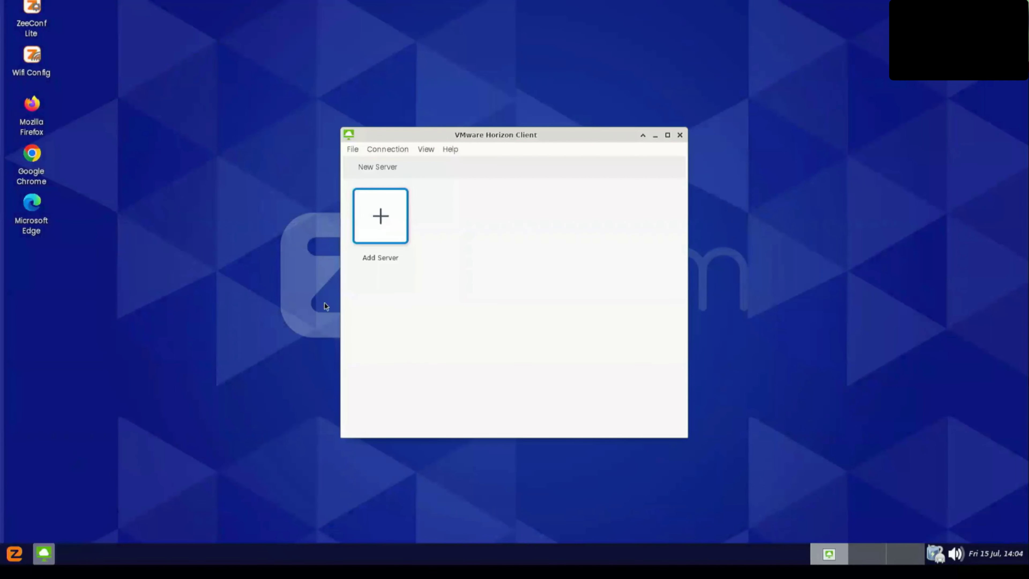
click(387, 207)
text(horizon.t)
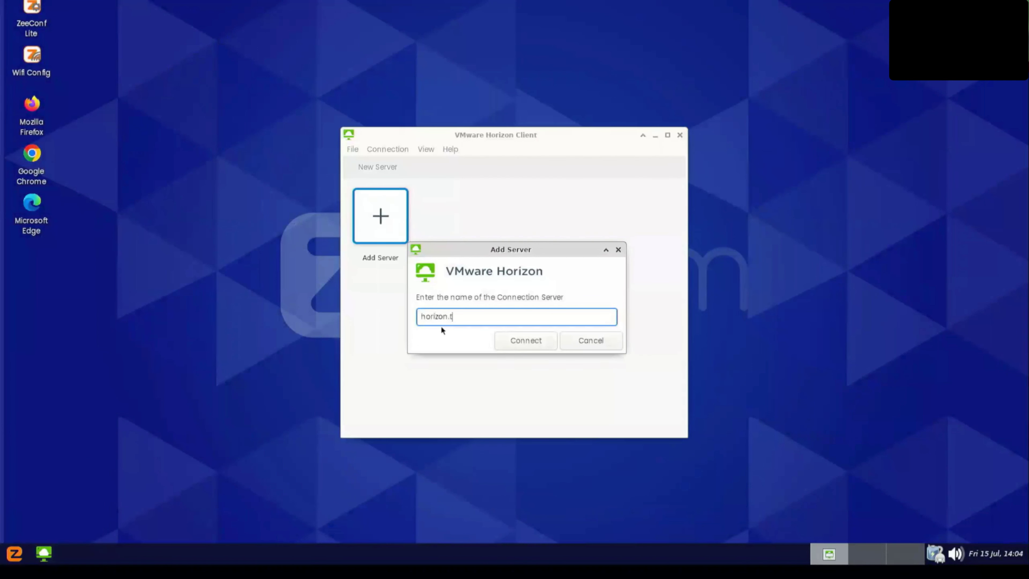
text(estdrive.vmware.com)
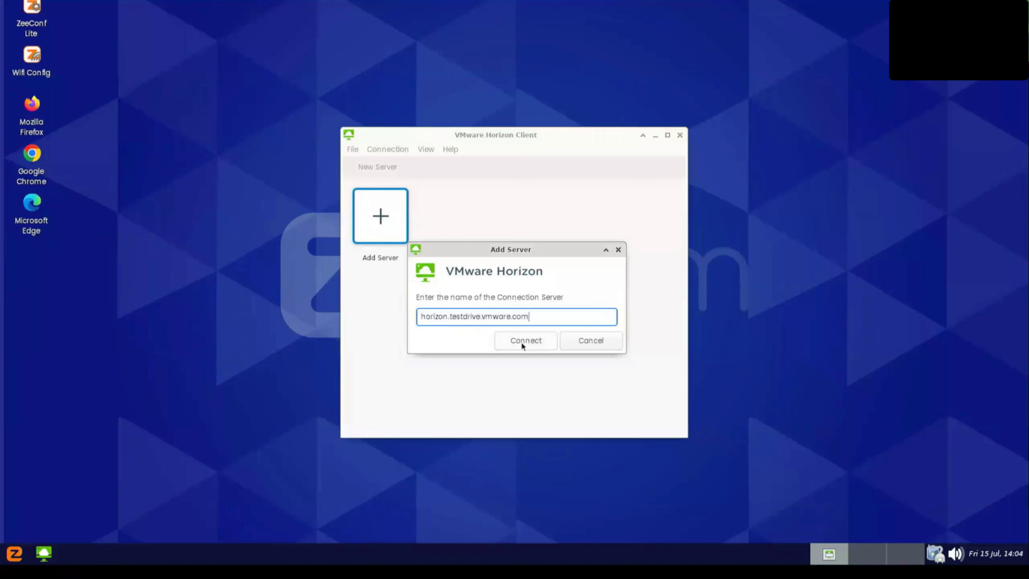
click(536, 345)
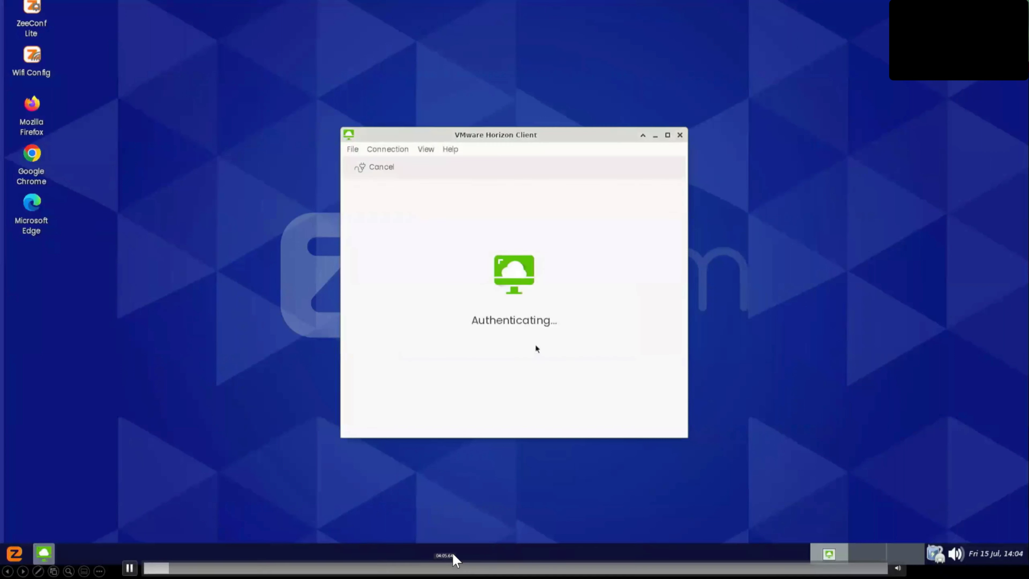
text(m)
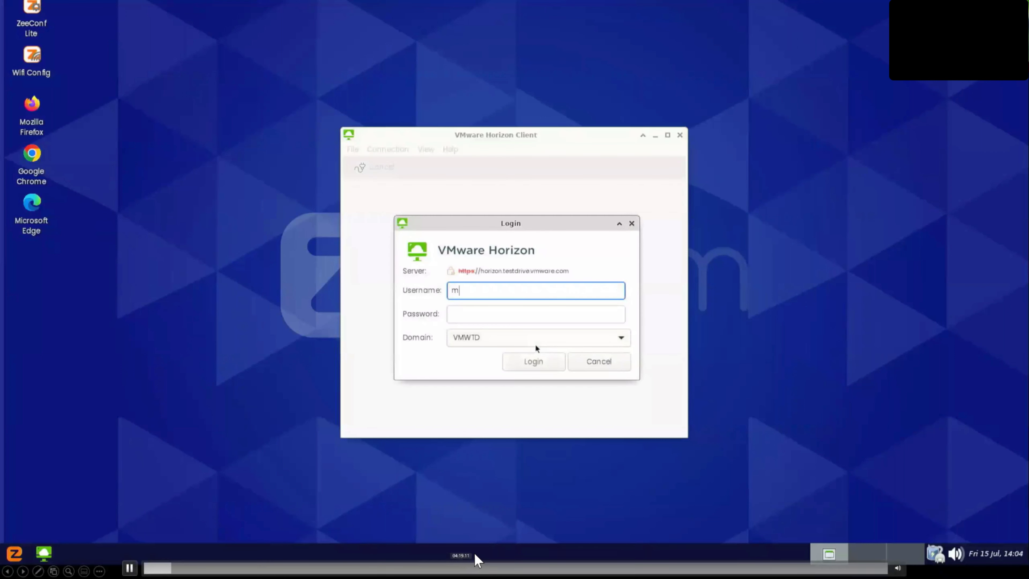
text(atth)
click(475, 564)
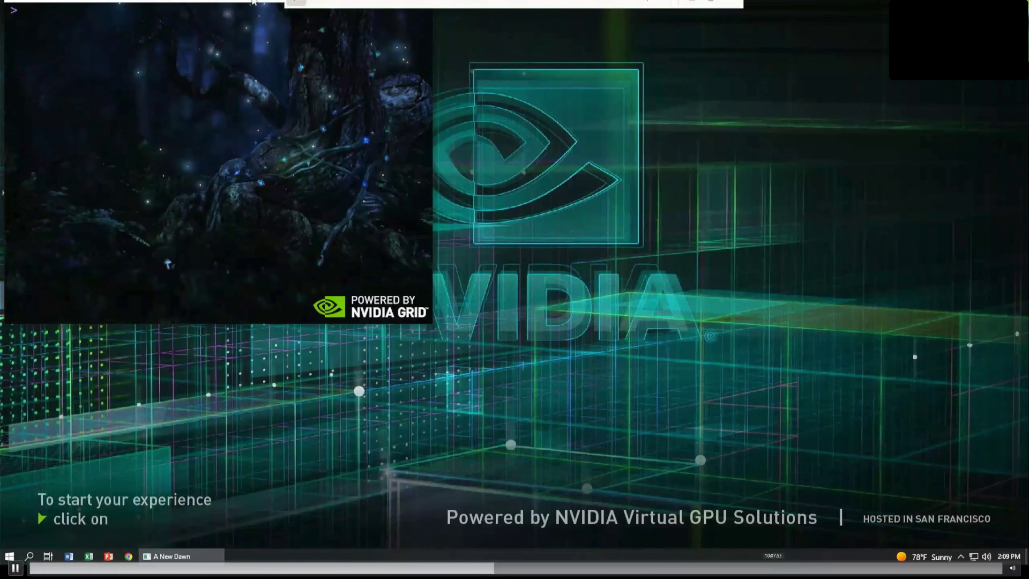
- Close the A New Dawn demo, sign out of the NVIDIA desktop, and launch TD-WINDOWS10
drag(254, 2, 291, 40)
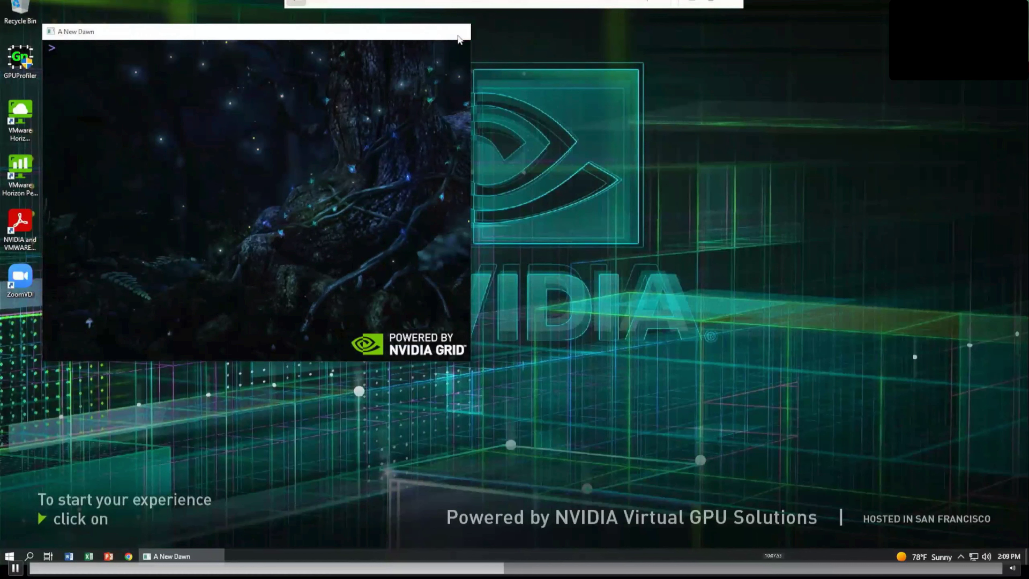
click(458, 32)
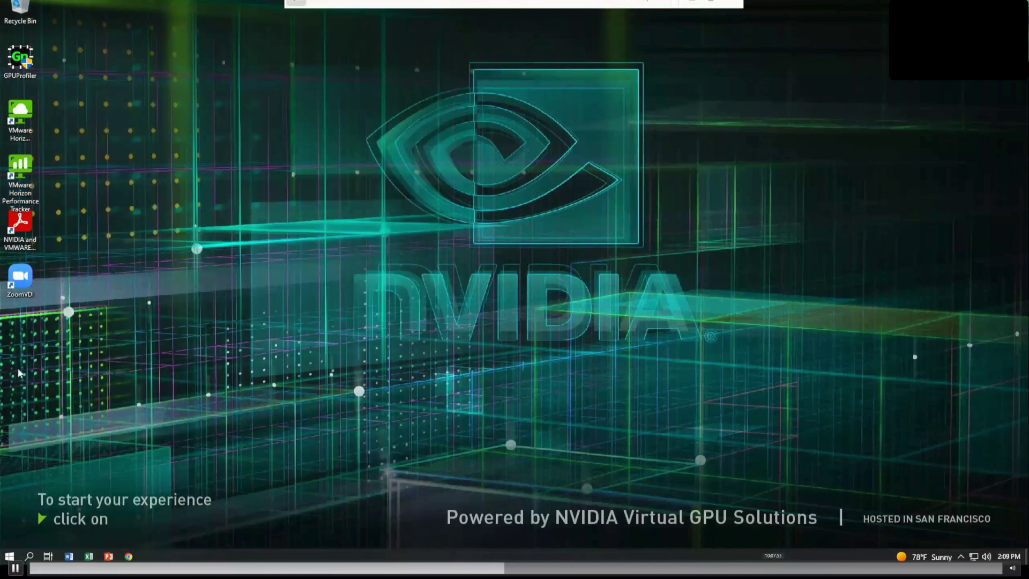
click(9, 556)
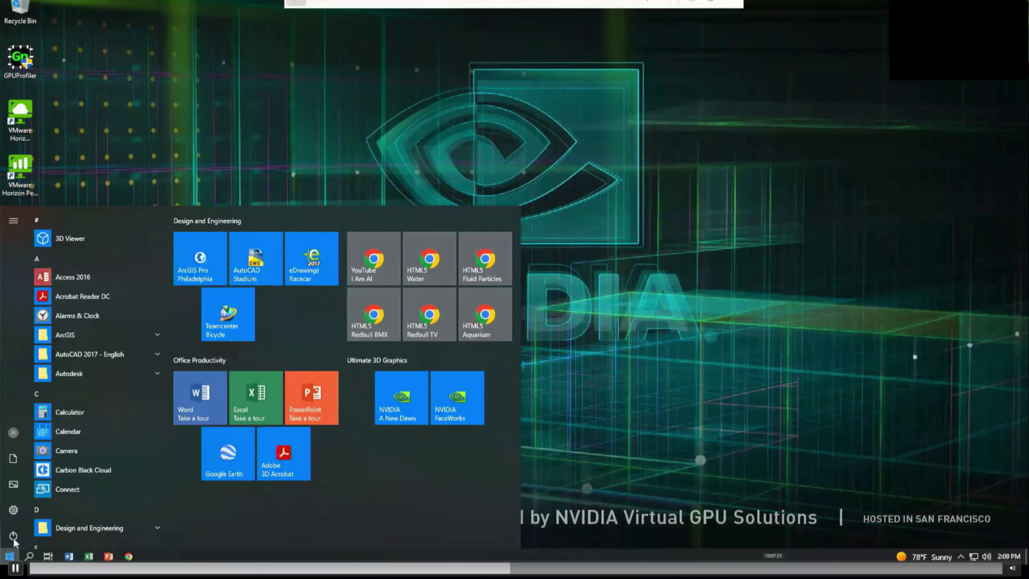
mouse_move(11, 443)
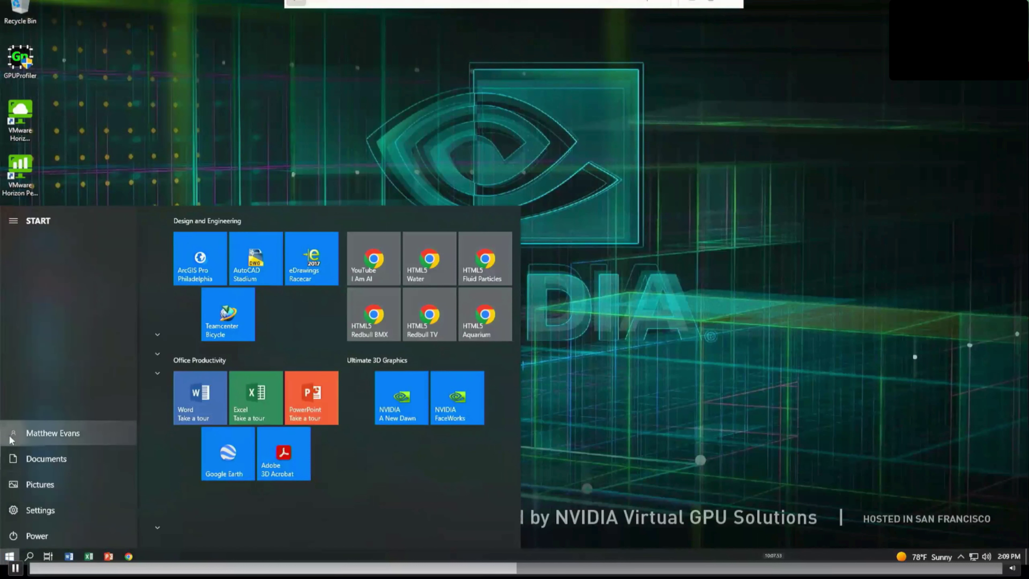
click(11, 434)
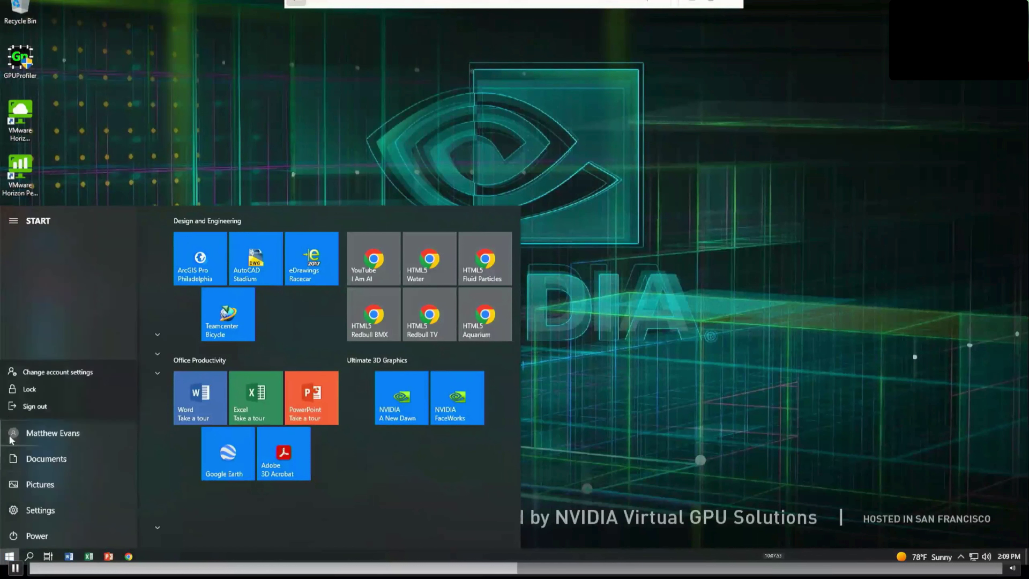
click(31, 410)
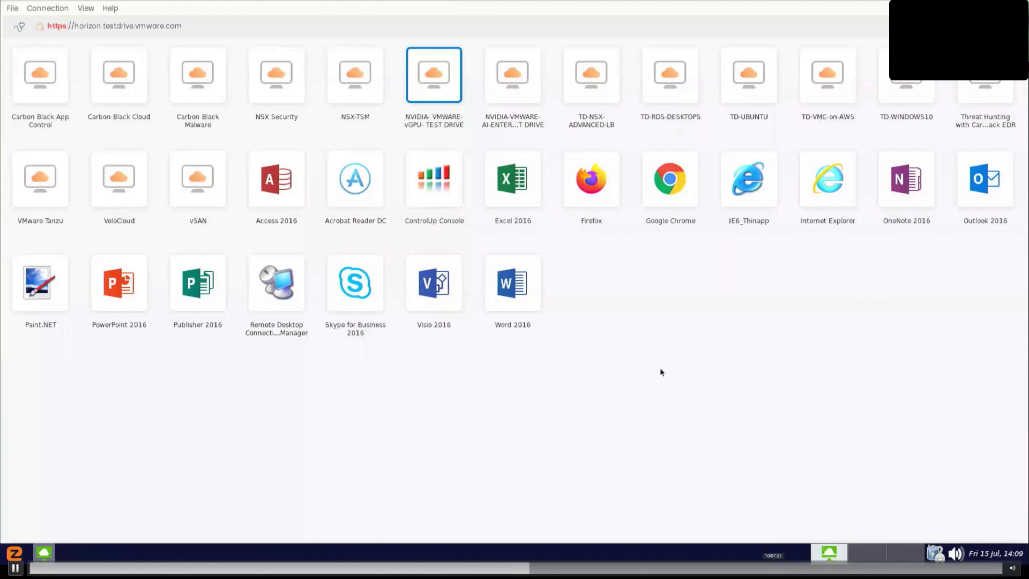
double_click(893, 96)
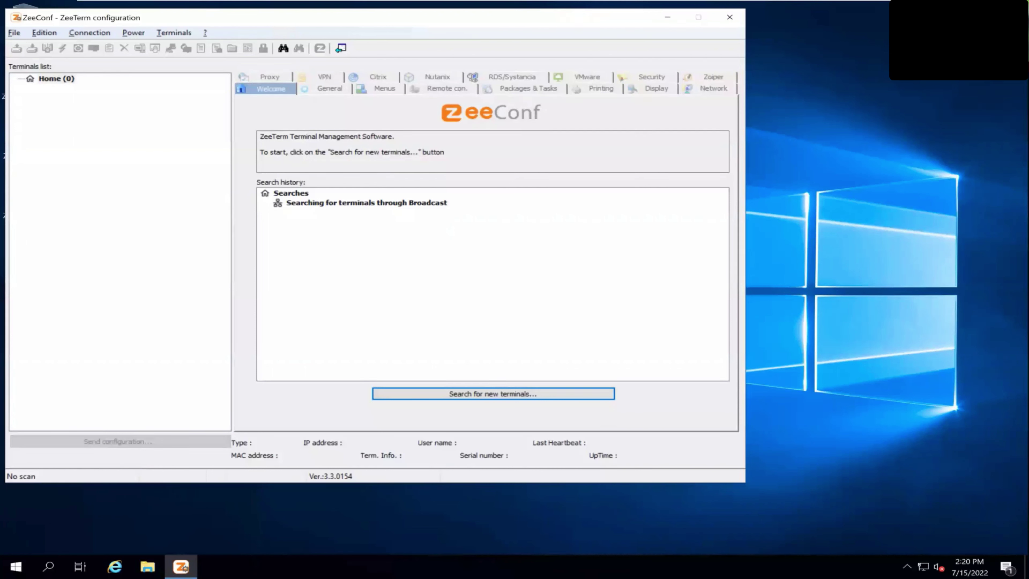
- Search for terminals in the address range 192.168.86.20 to 192.168.86.30
click(498, 395)
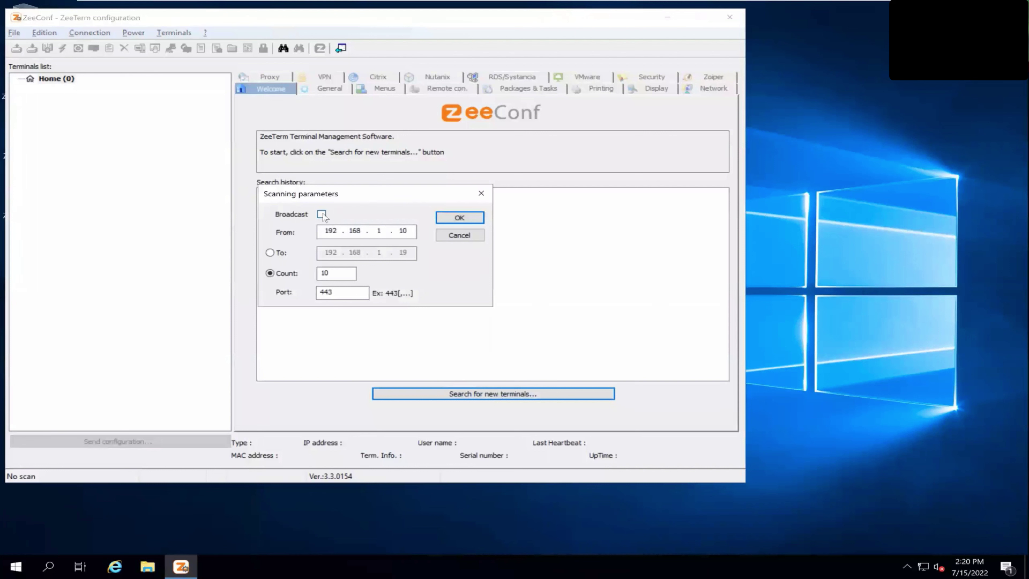
click(270, 253)
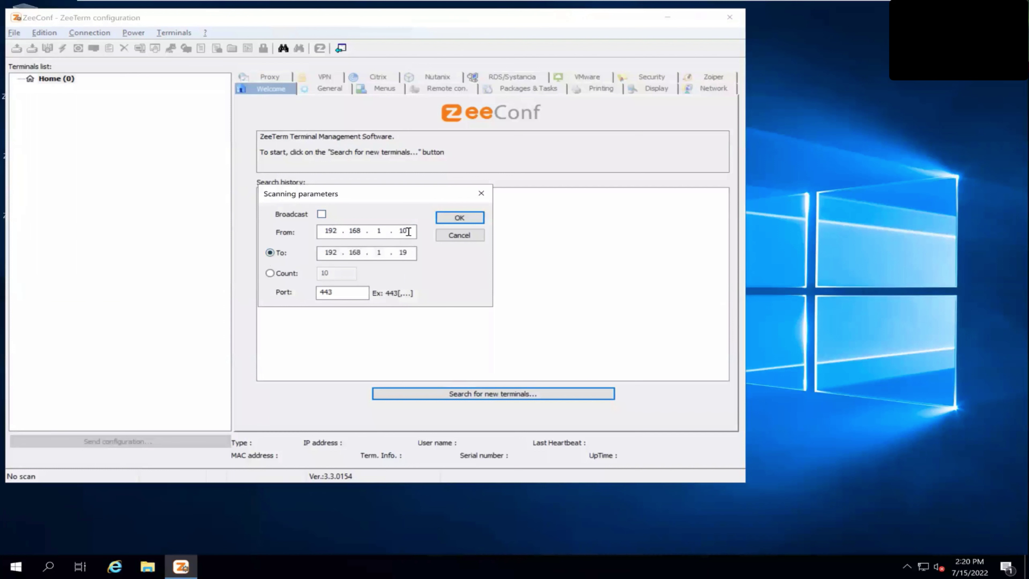
key(BackSpace)
key(BackSpace)
text(20)
click(416, 255)
key(BackSpace)
key(BackSpace)
text(30)
click(376, 228)
text(86)
double_click(380, 253)
text(86)
click(461, 219)
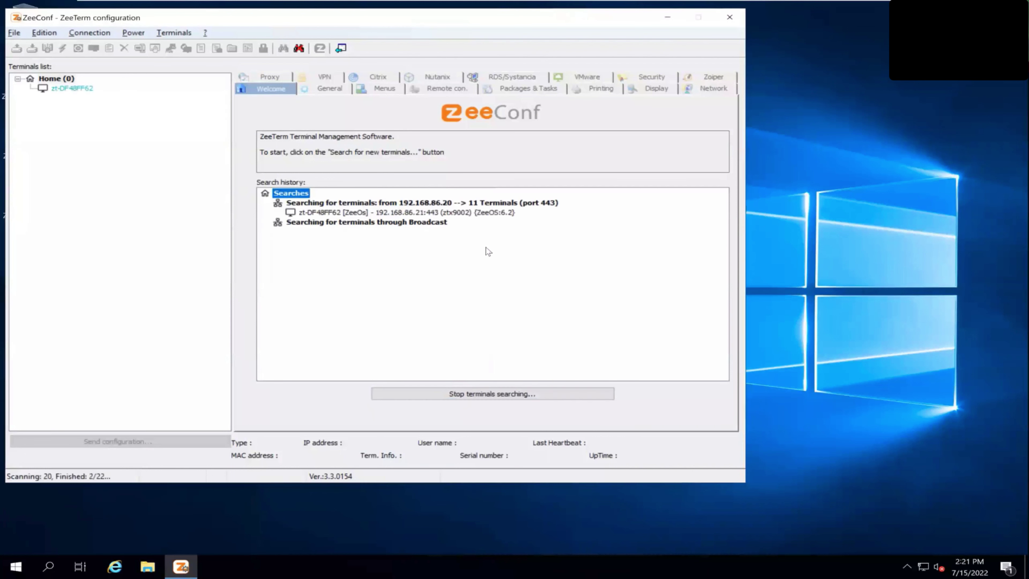
- Select terminal zt-DF48FF62 and enter 'honzon.testdrive.vmware.com' as its VMware default broker
click(471, 214)
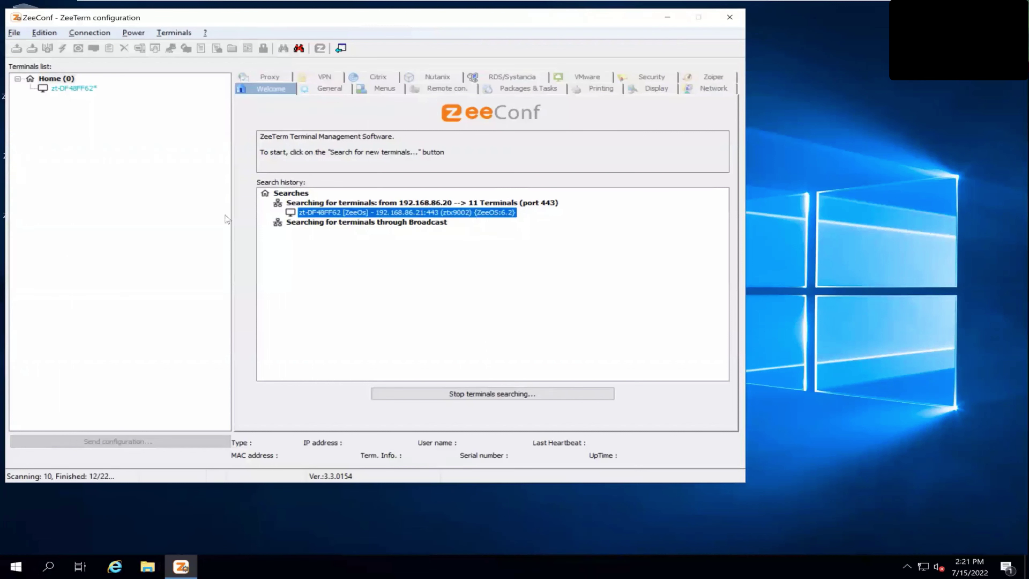
click(77, 89)
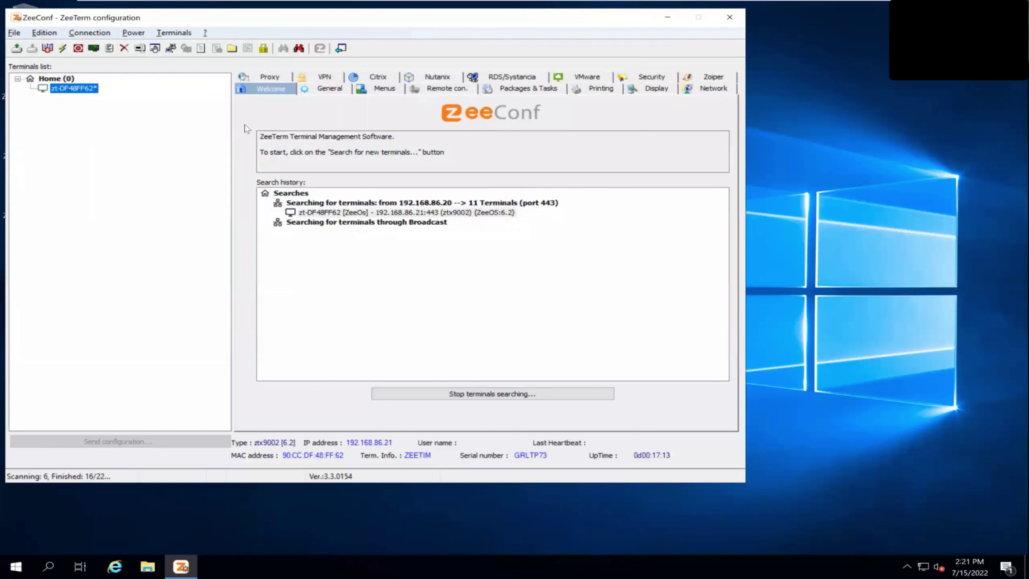
click(336, 89)
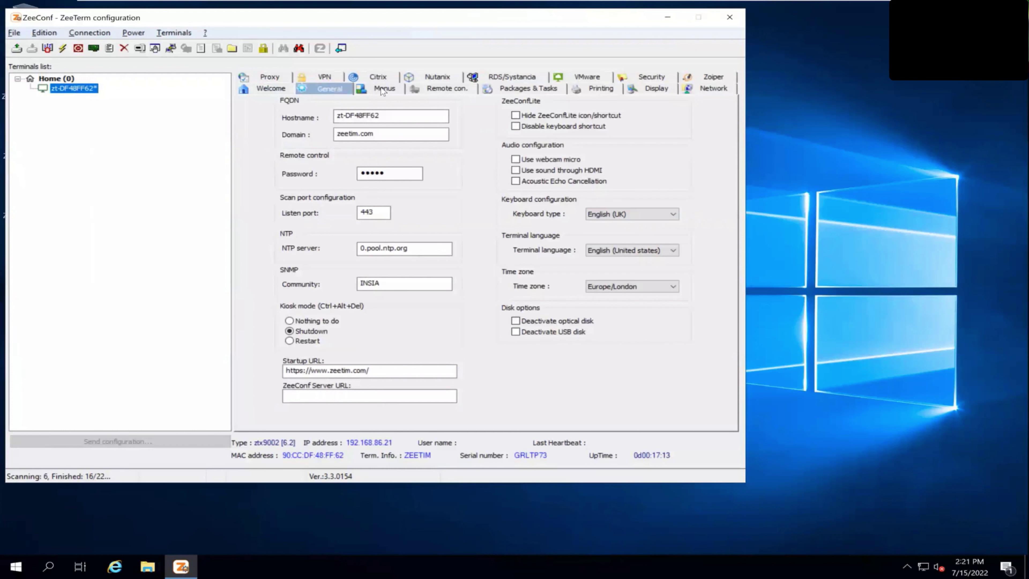
click(570, 77)
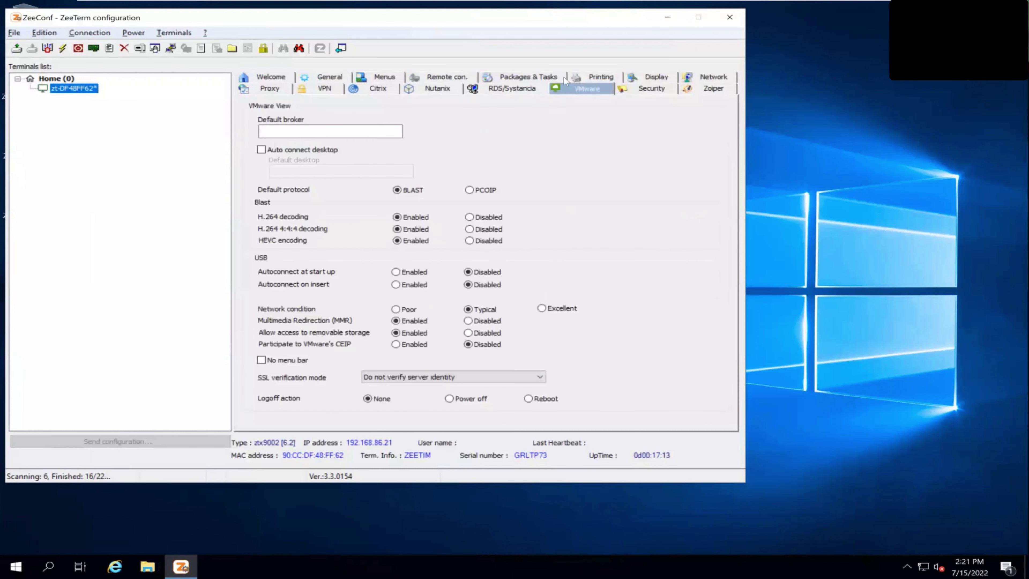
click(372, 135)
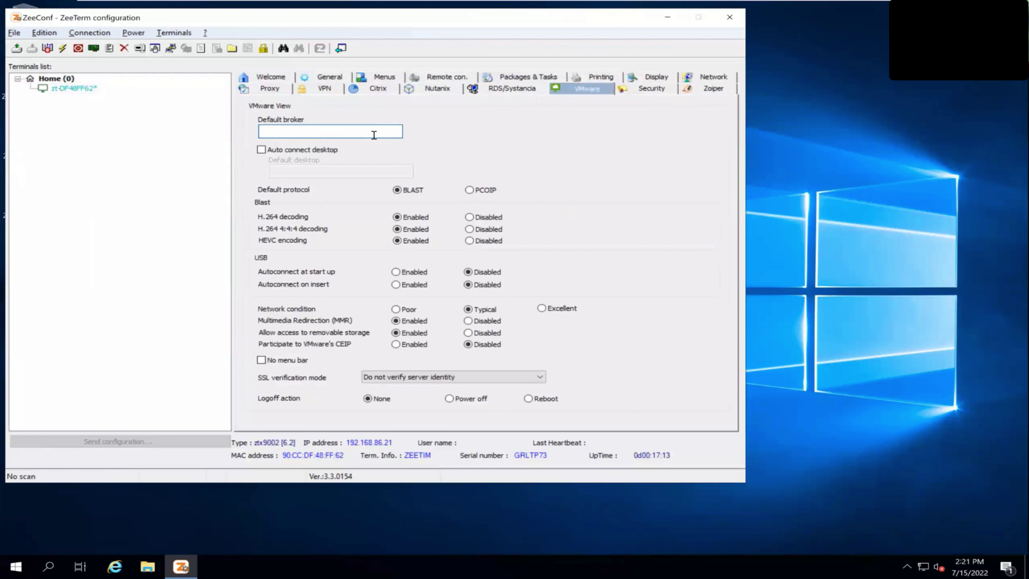
text(hon)
text(zon.)
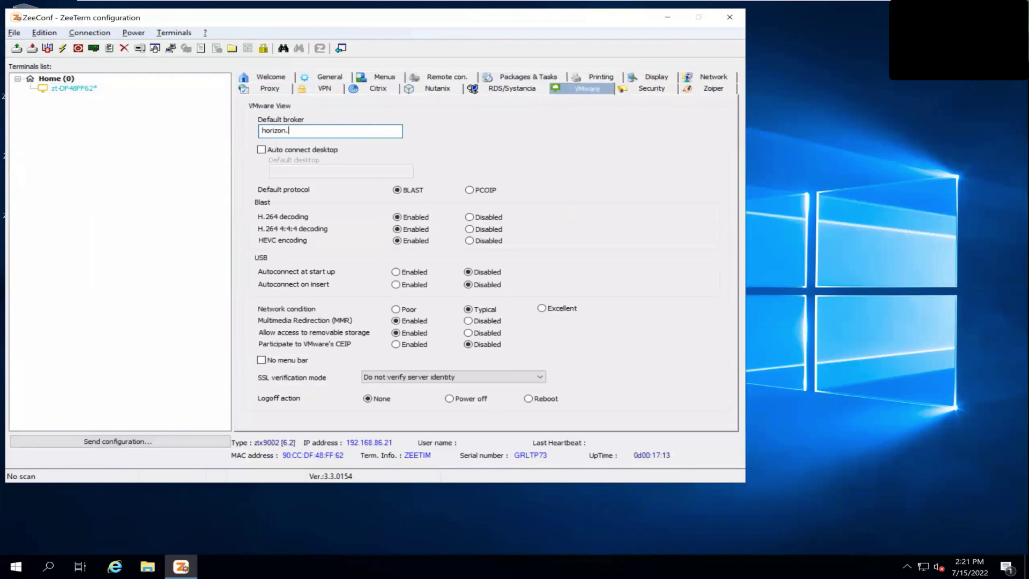
text(testdrive.vmware.com)
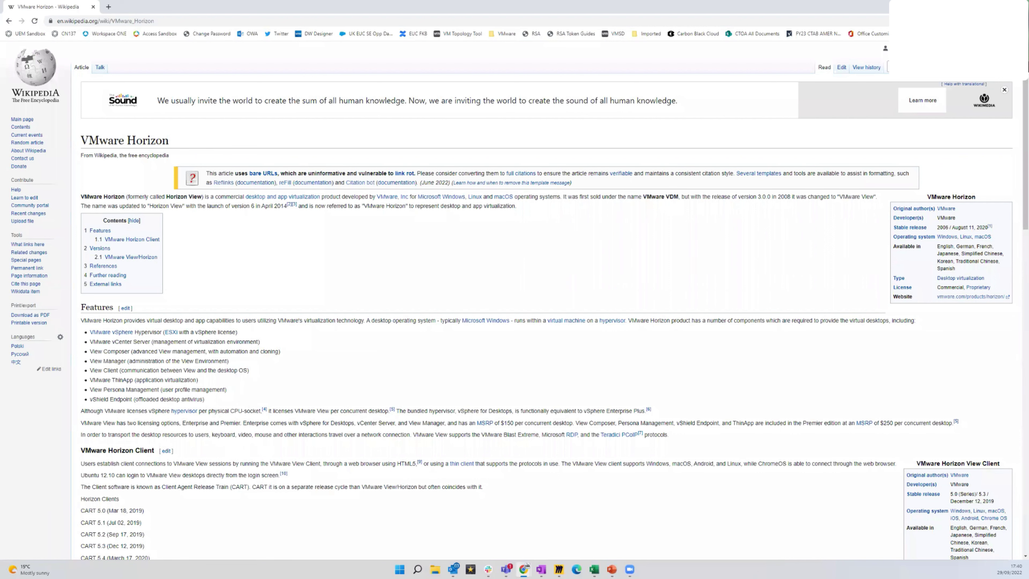
- Scroll the VMware Horizon article down to the Horizon Client CART releases list
scroll(338, 377, down, 8)
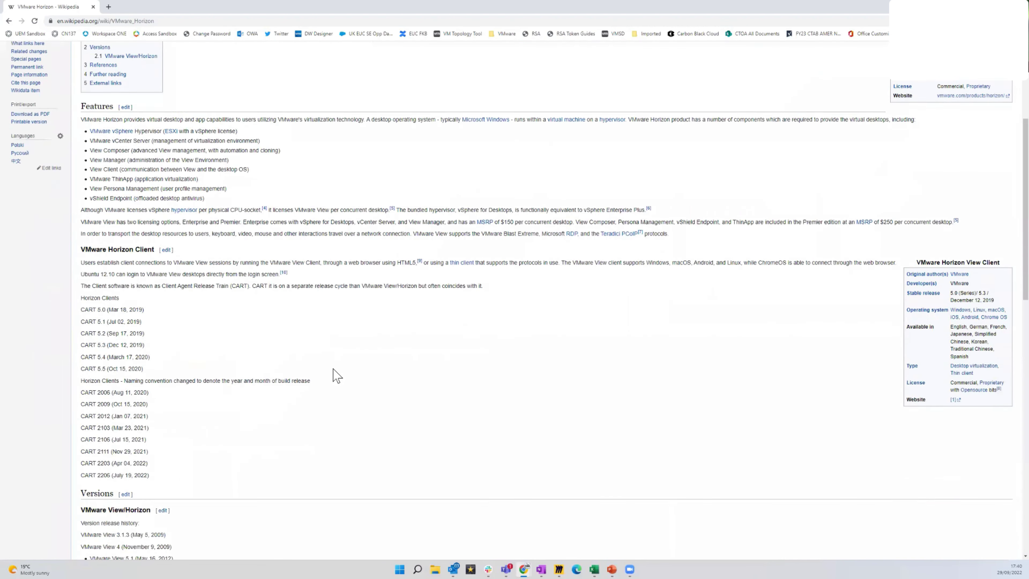